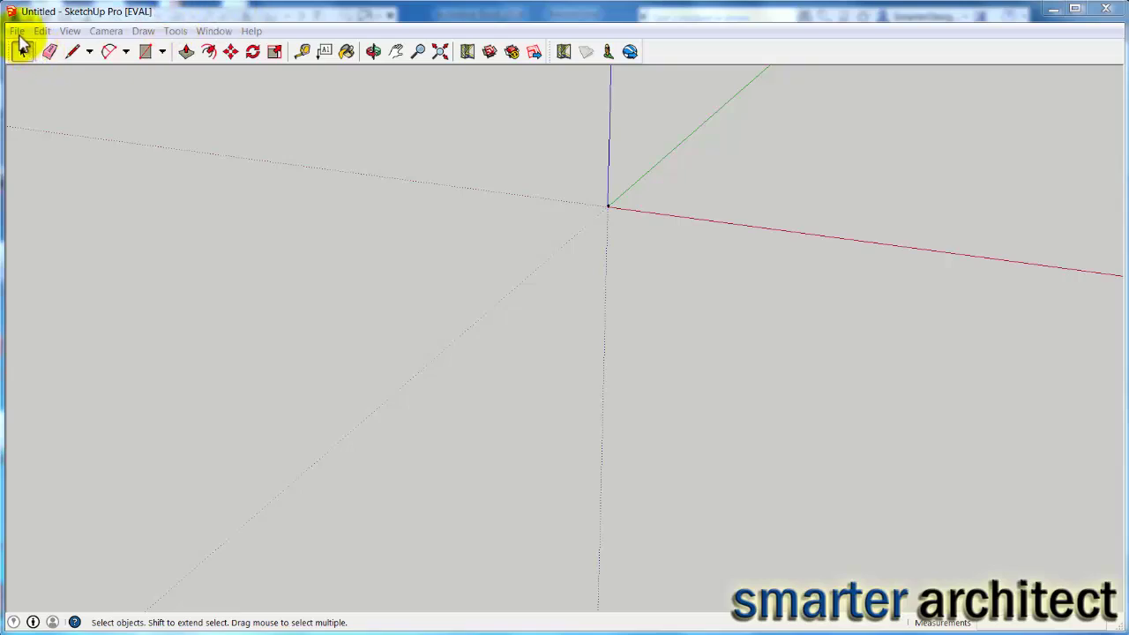
Open Add Location and replace New York, NY with the site's street address in Harrisburg, PA.
{"action": "left_click", "coordinate": [17, 31]}
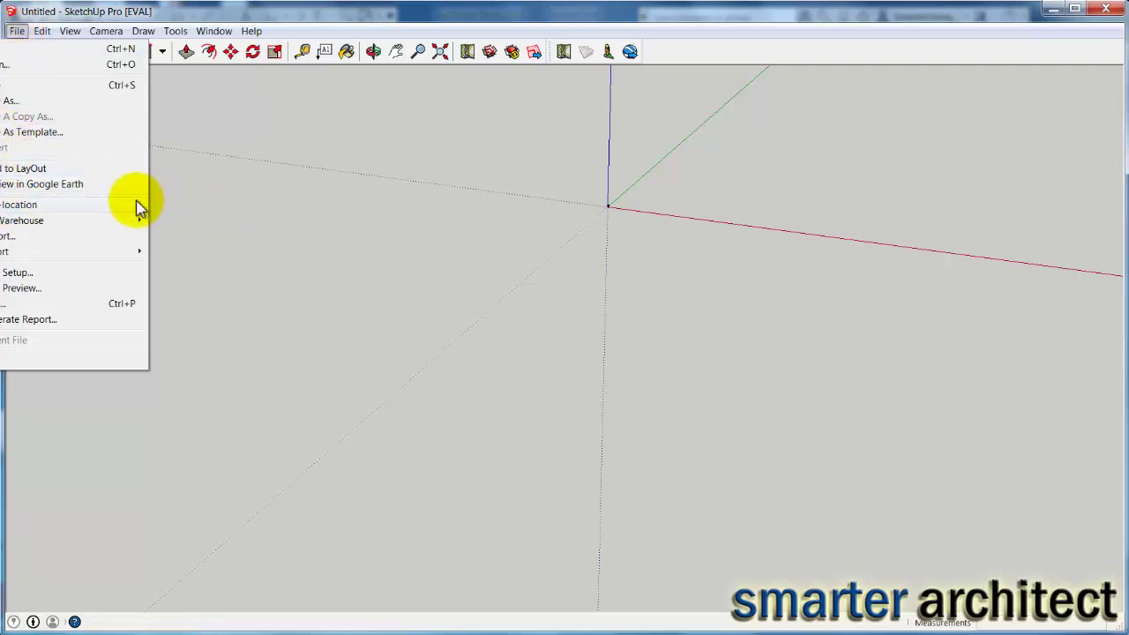
{"action": "left_click", "coordinate": [176, 213]}
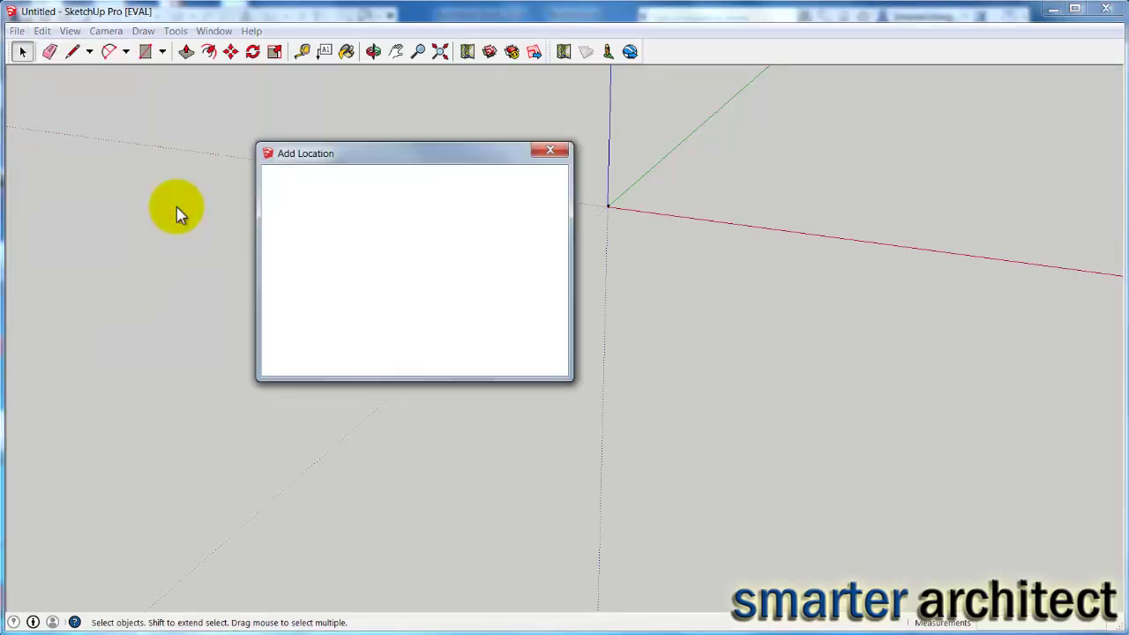
{"action": "left_click", "coordinate": [385, 177]}
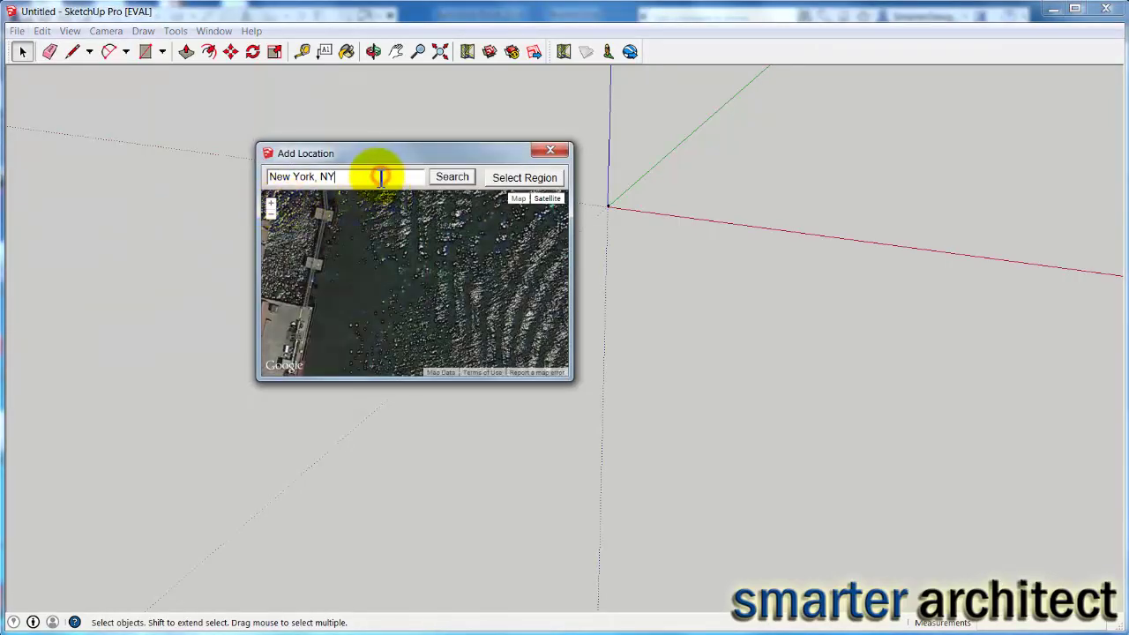
{"action": "left_click_drag", "start_coordinate": [379, 177], "coordinate": [256, 181]}
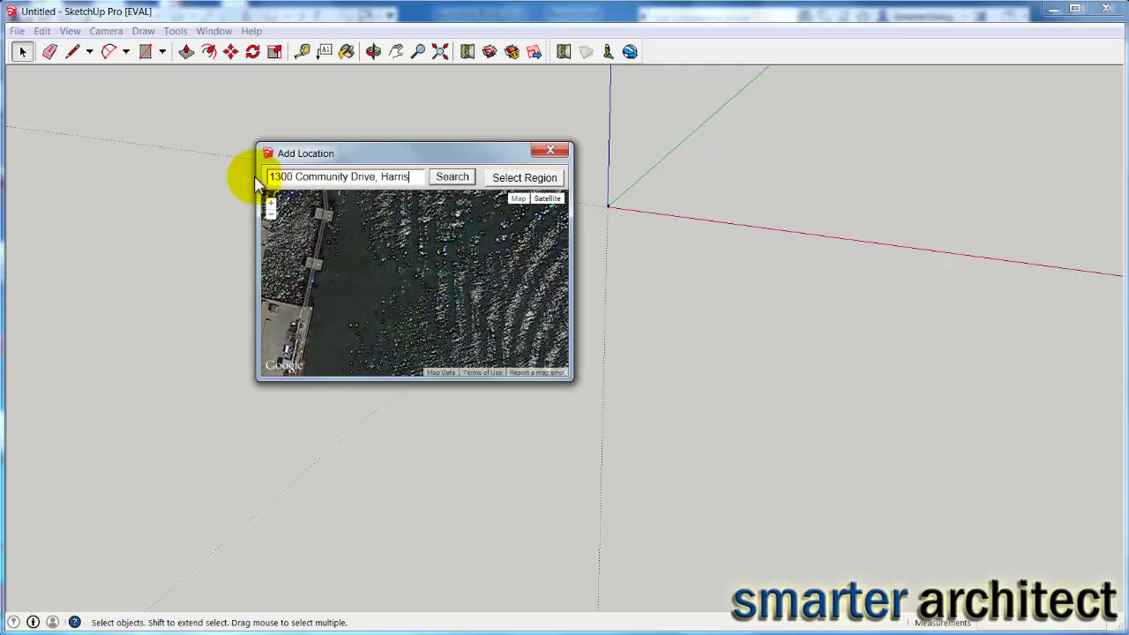
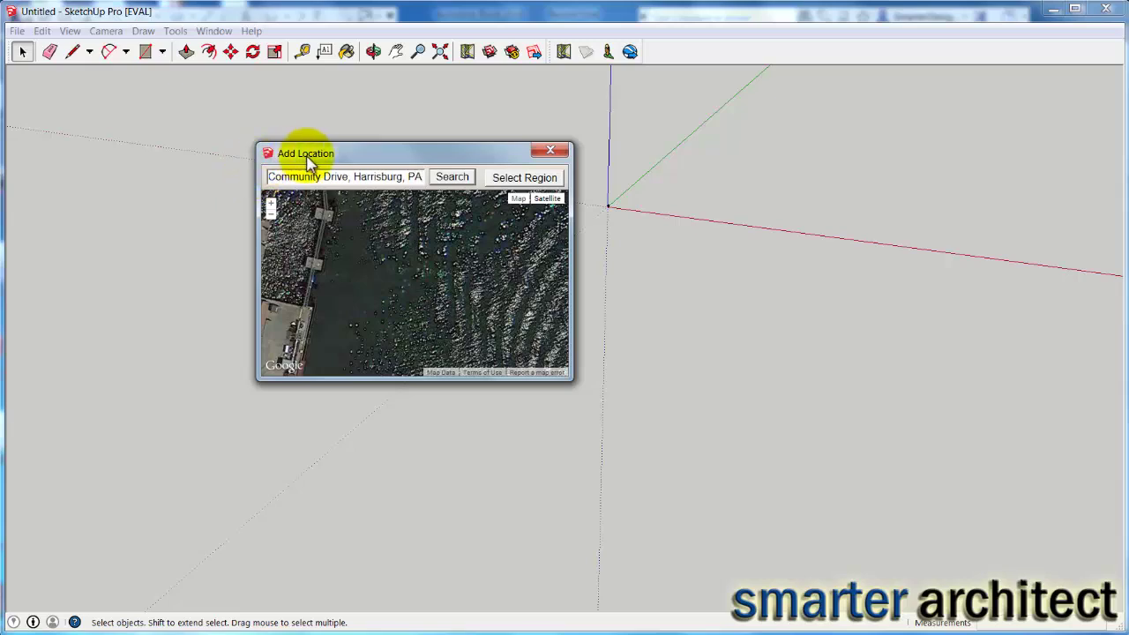
Search the address and frame the satellite map around Herr St and Sunshine Park.
{"action": "left_click", "coordinate": [443, 176]}
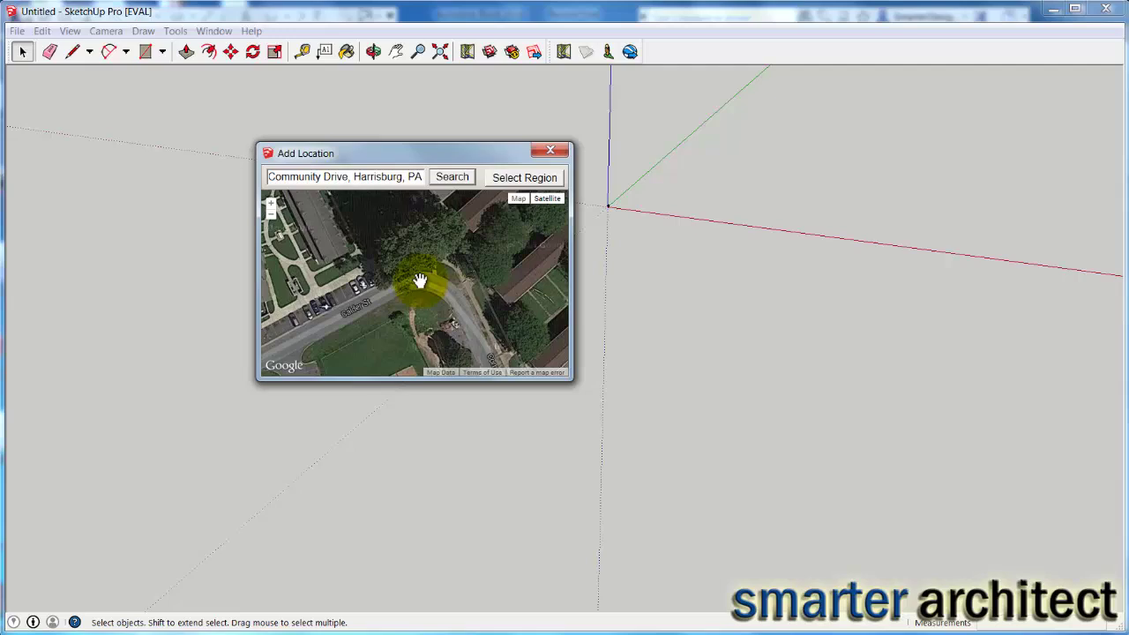
{"action": "scroll", "coordinate": [412, 278], "scroll_direction": "down", "scroll_amount": 3}
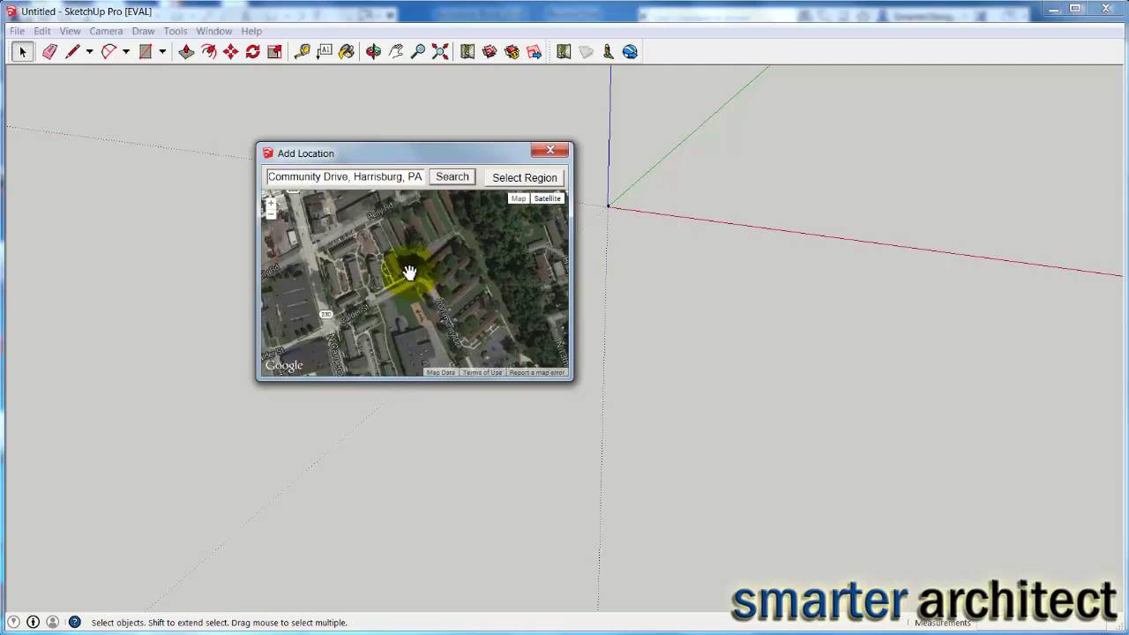
{"action": "scroll", "coordinate": [410, 273], "scroll_direction": "up", "scroll_amount": 1}
{"action": "scroll", "coordinate": [411, 282], "scroll_direction": "down", "scroll_amount": 1}
{"action": "left_click_drag", "start_coordinate": [426, 297], "coordinate": [388, 225]}
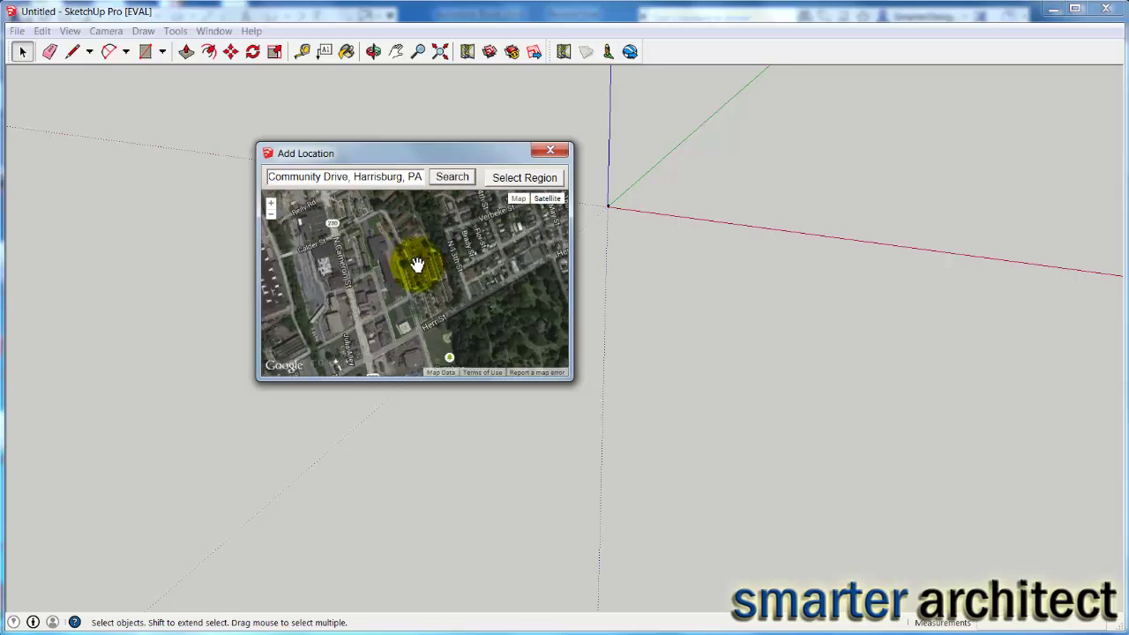
{"action": "left_click_drag", "start_coordinate": [431, 297], "coordinate": [394, 274]}
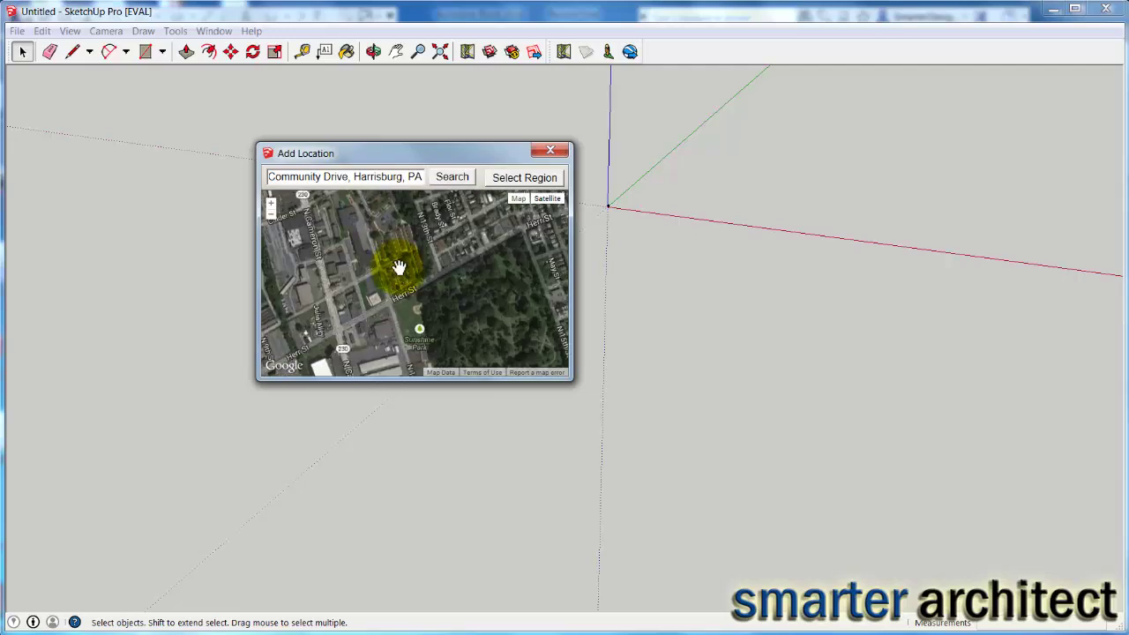
{"action": "scroll", "coordinate": [399, 273], "scroll_direction": "down", "scroll_amount": 1}
{"action": "scroll", "coordinate": [399, 276], "scroll_direction": "up", "scroll_amount": 1}
Select the map region to import it into the SketchUp model.
{"action": "left_click", "coordinate": [528, 177]}
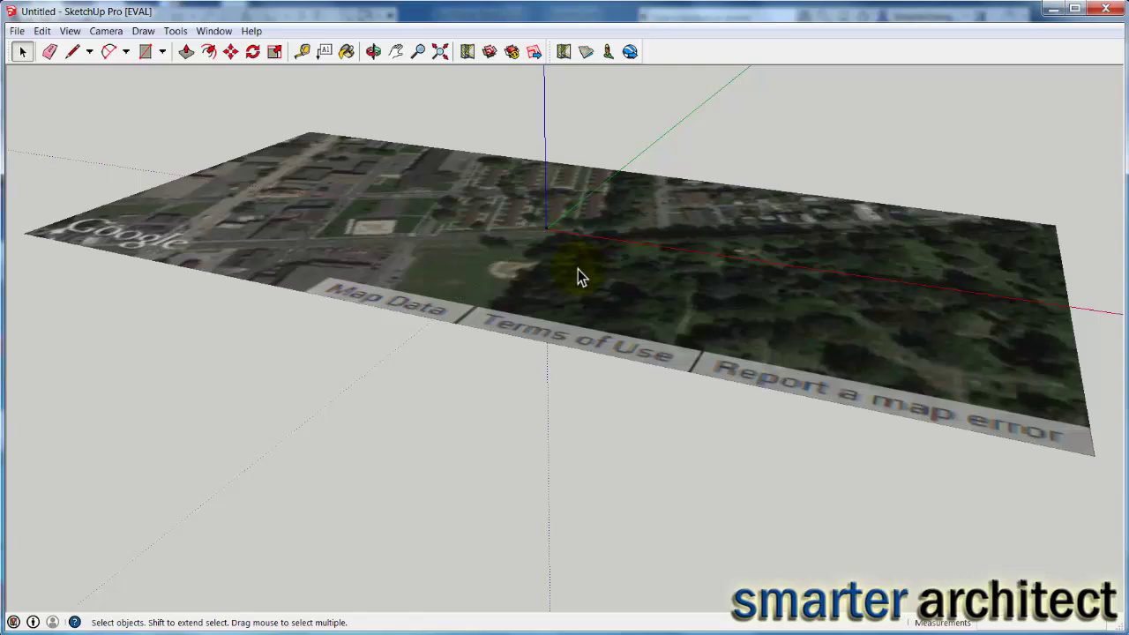
{"action": "right_click", "coordinate": [661, 50]}
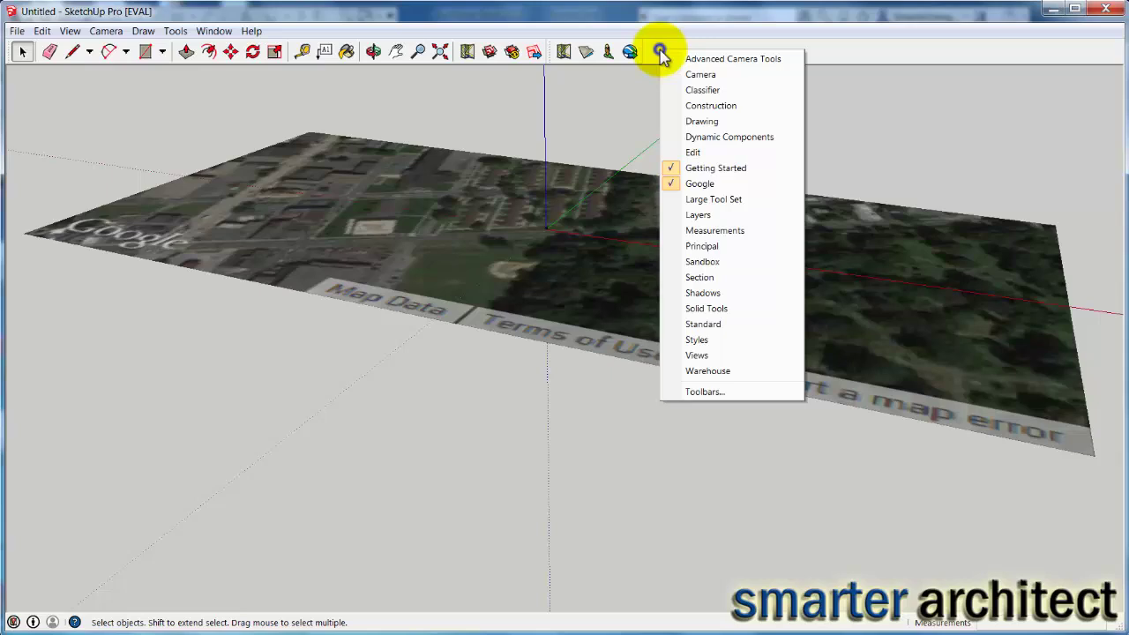
{"action": "left_click", "coordinate": [625, 117]}
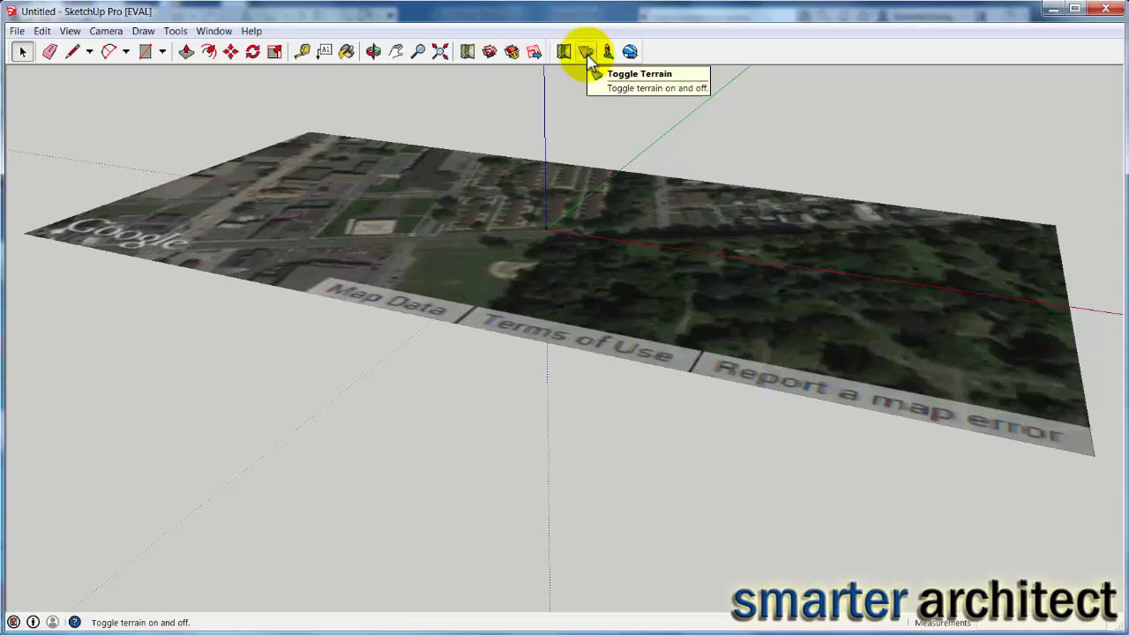
Toggle Terrain on so the imported map shows as 3D sloping terrain.
{"action": "left_click", "coordinate": [589, 55]}
{"action": "left_click", "coordinate": [588, 55]}
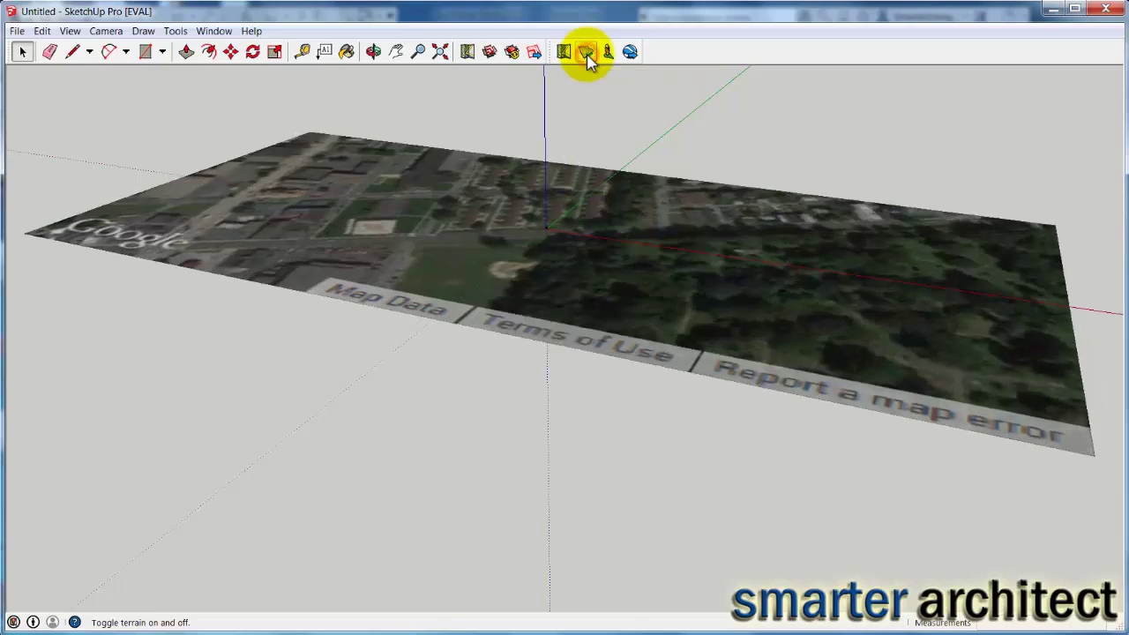
{"action": "left_click", "coordinate": [587, 53]}
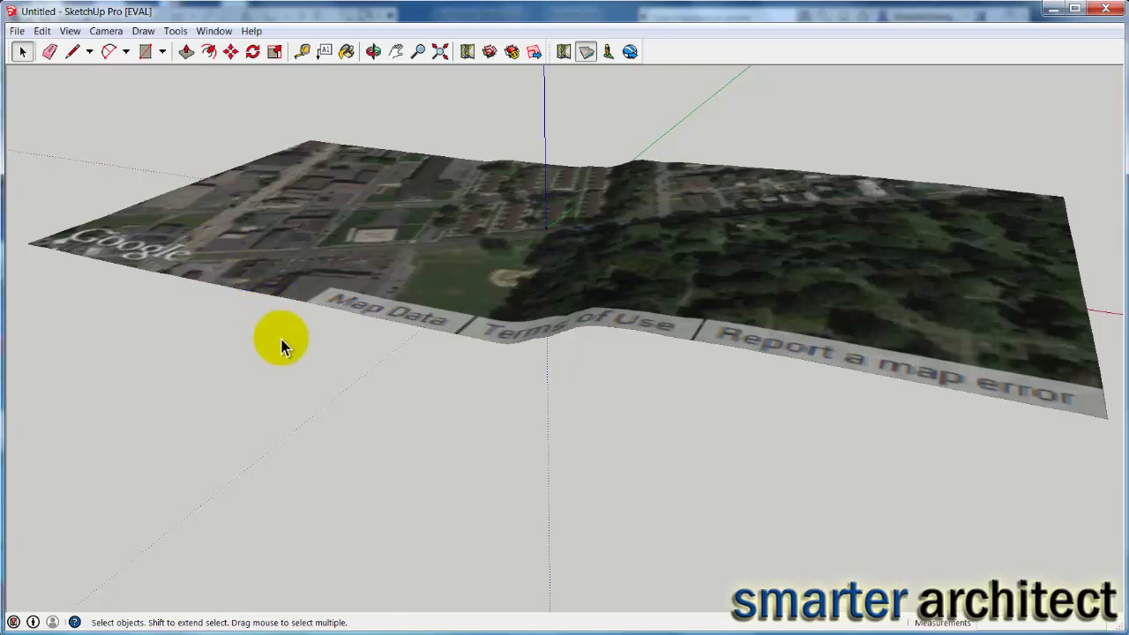
Export the 3D model to the Desktop as an AutoCAD DWG and accept the audit message.
{"action": "left_click", "coordinate": [17, 32]}
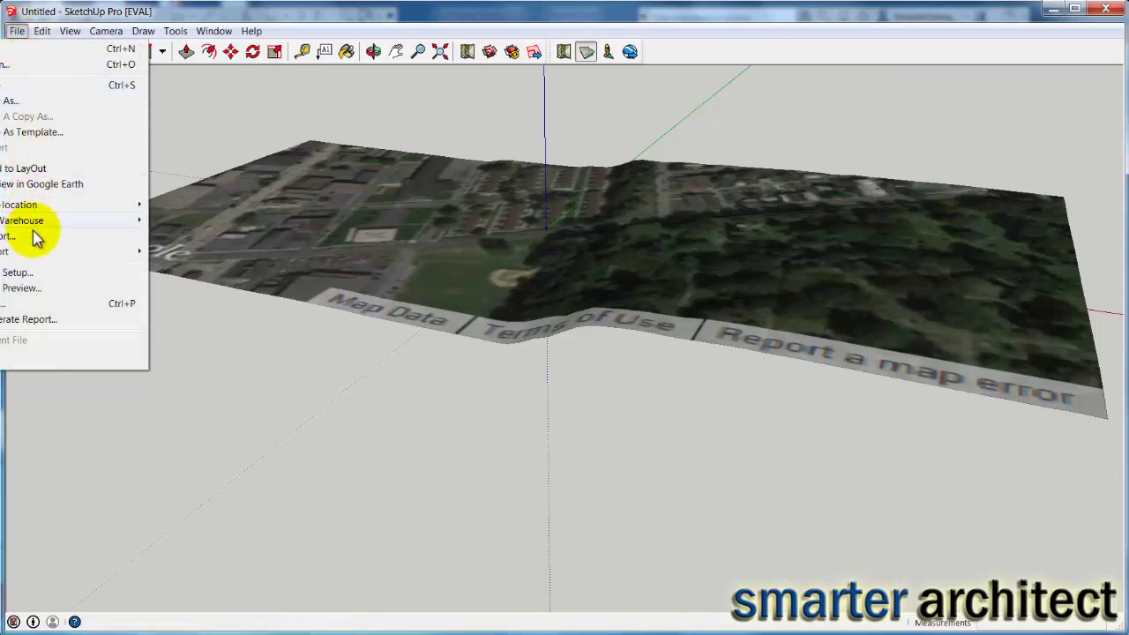
{"action": "mouse_move", "coordinate": [35, 253]}
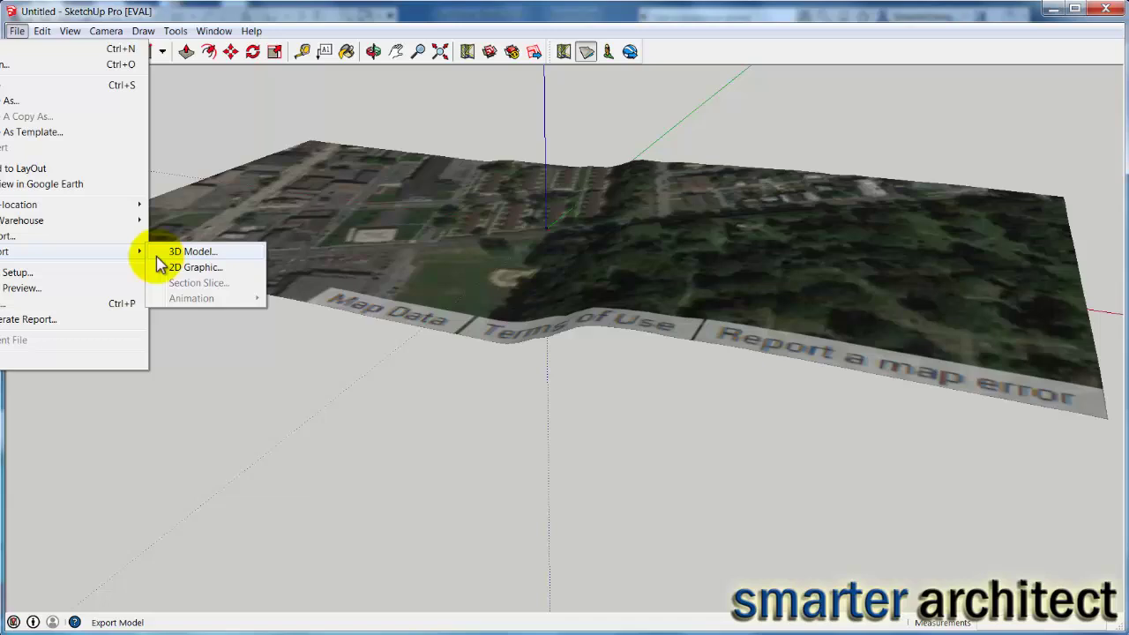
{"action": "left_click", "coordinate": [190, 253]}
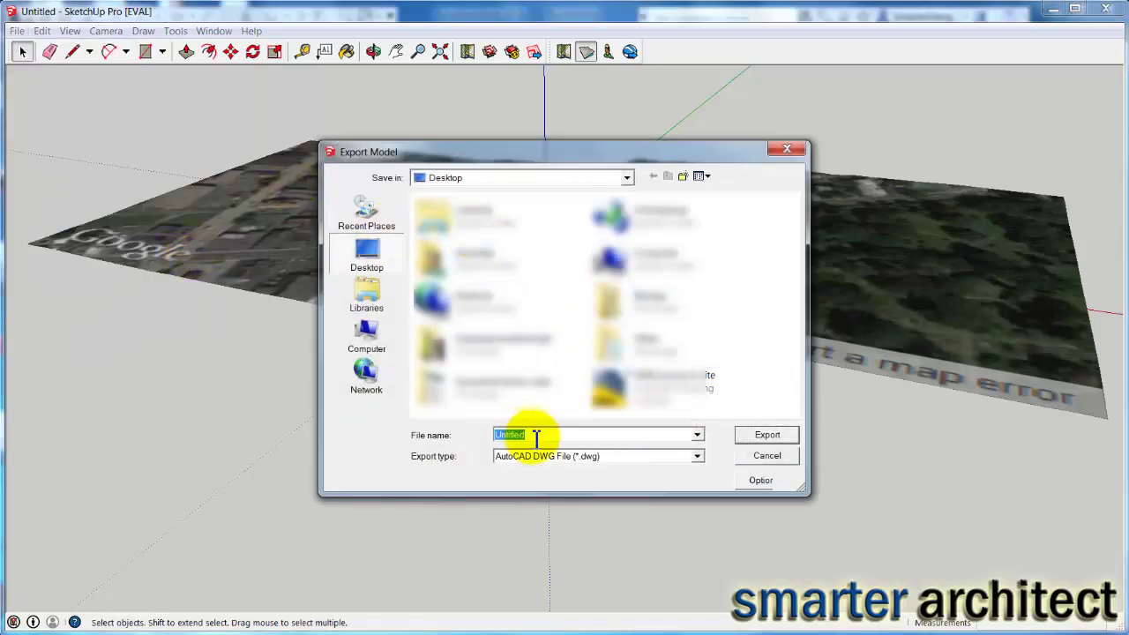
{"action": "type", "text": "1300_commu"}
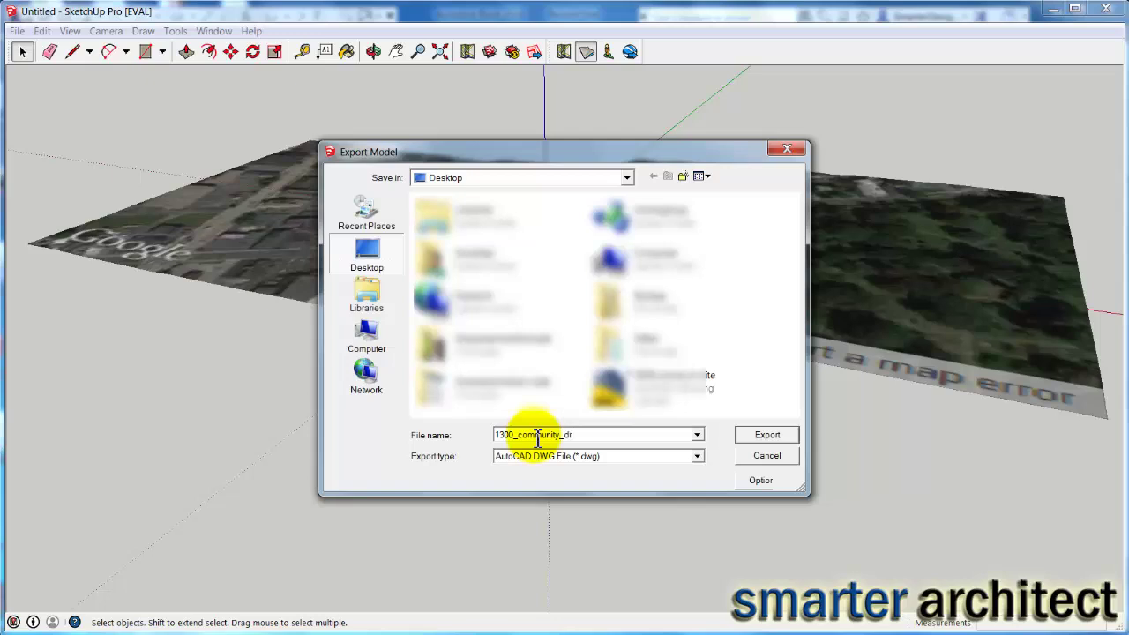
{"action": "left_click", "coordinate": [774, 435]}
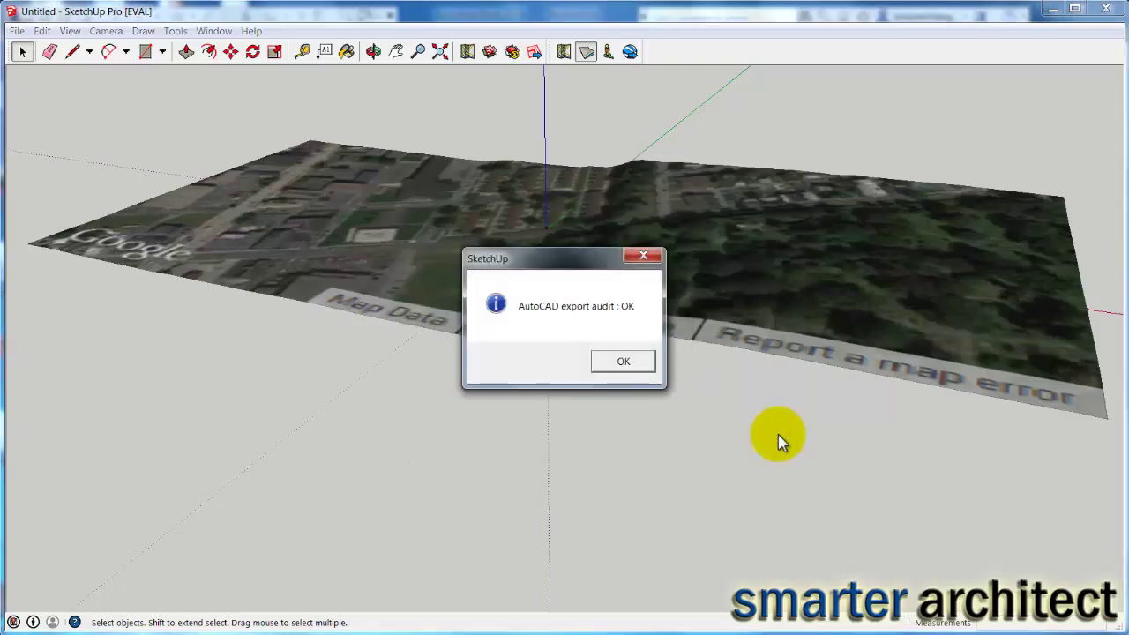
{"action": "left_click", "coordinate": [623, 363]}
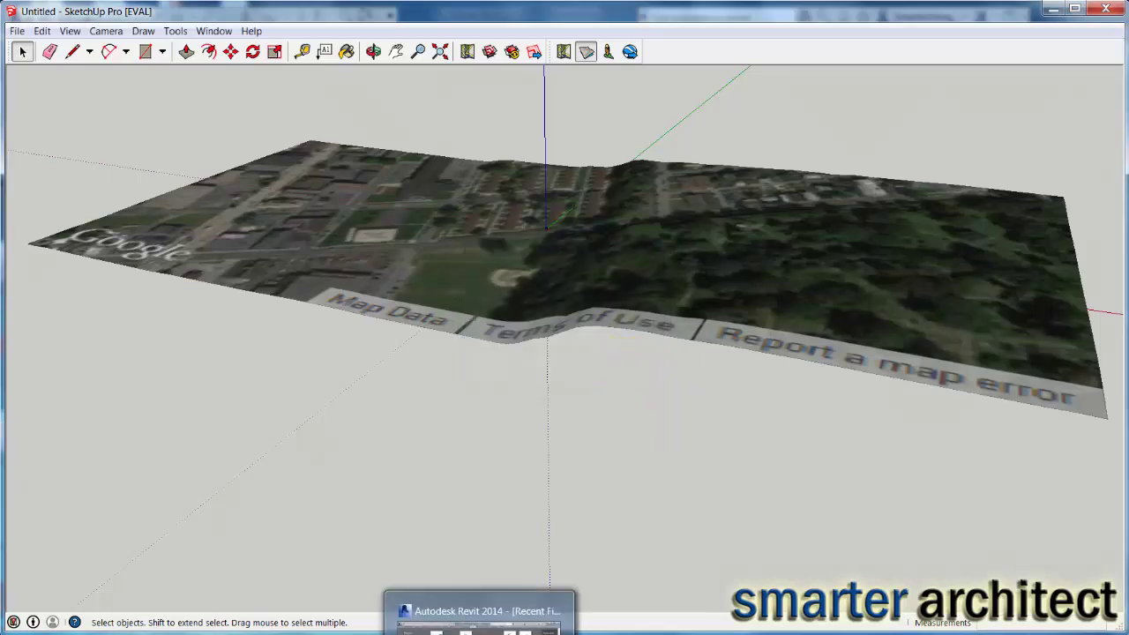
In Revit, create a new project from the Architectural Template.
{"action": "left_click", "coordinate": [465, 613]}
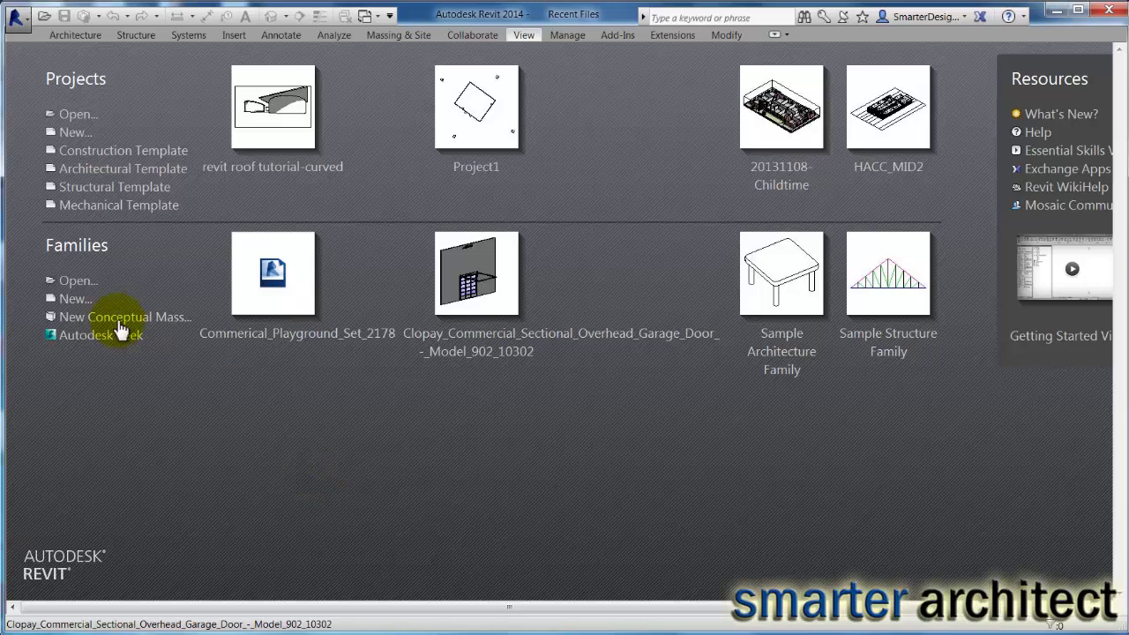
{"action": "left_click", "coordinate": [74, 135]}
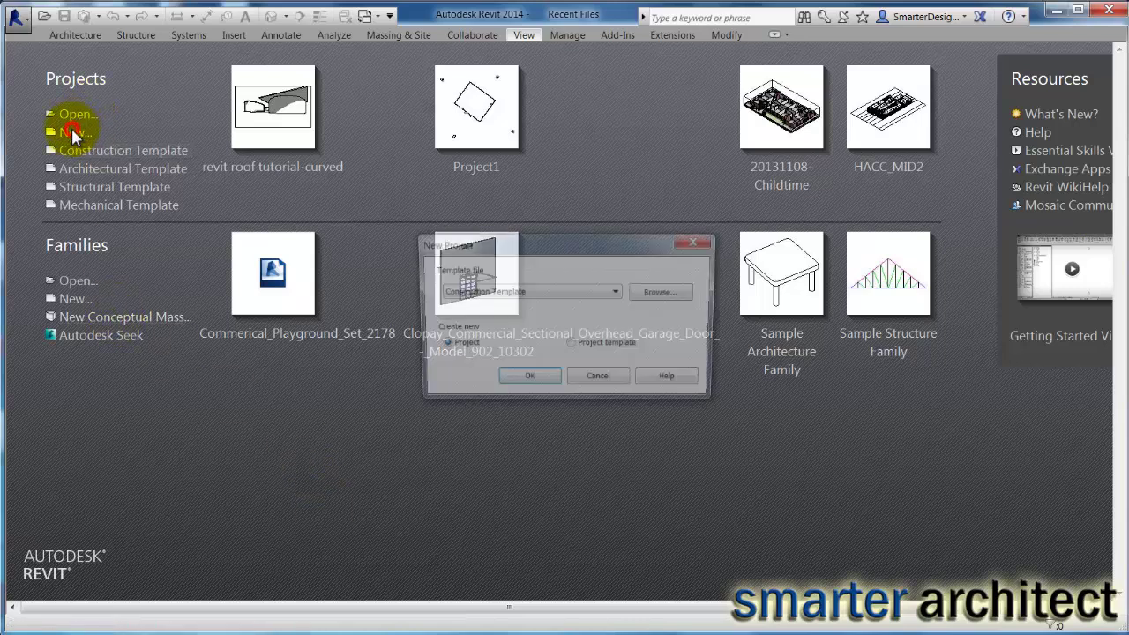
{"action": "left_click", "coordinate": [528, 292]}
{"action": "left_click", "coordinate": [501, 325]}
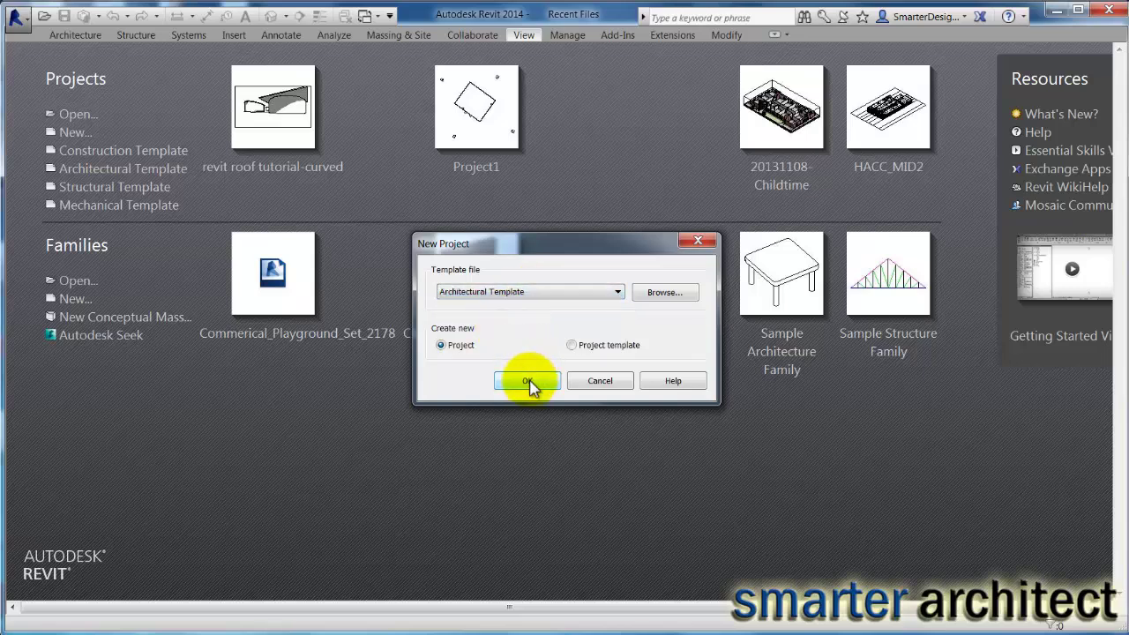
{"action": "left_click", "coordinate": [530, 383]}
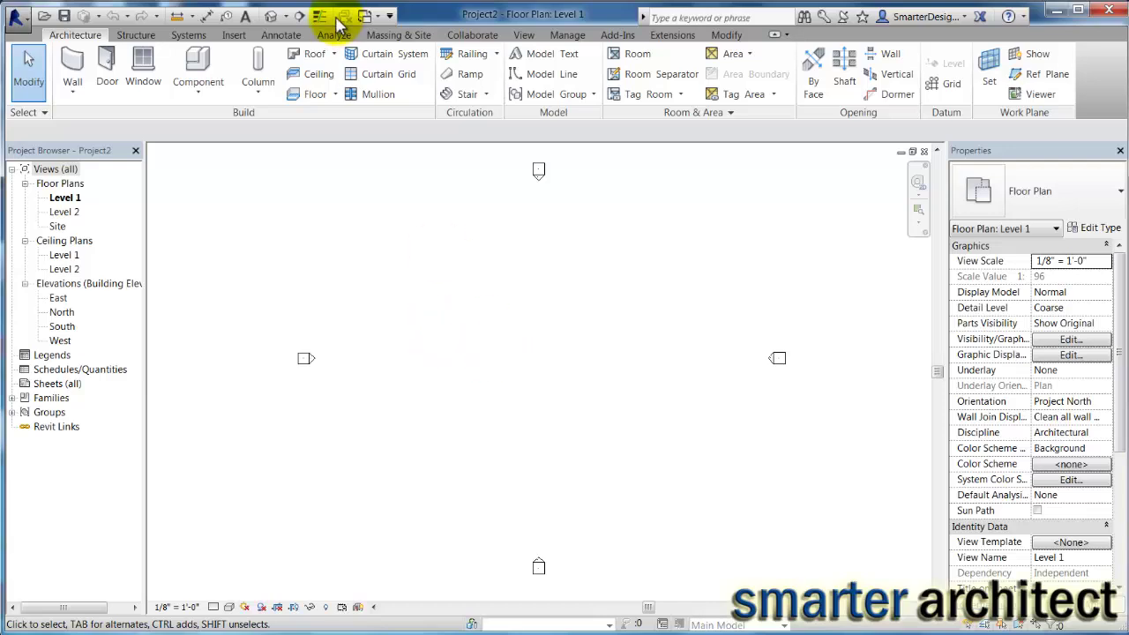
{"action": "left_click", "coordinate": [235, 37]}
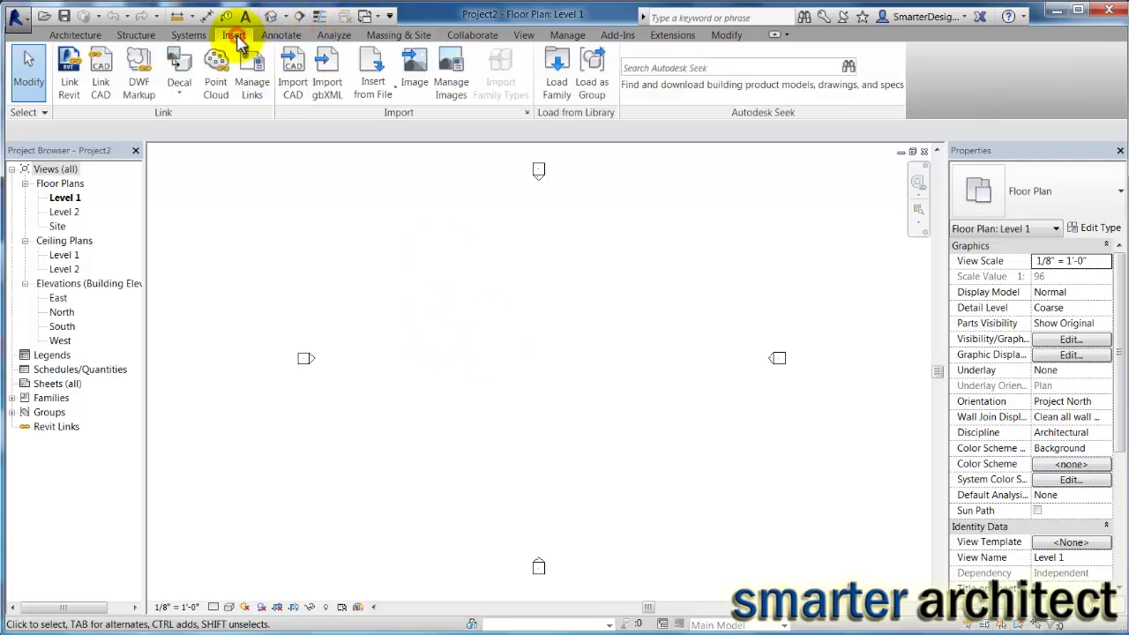
{"action": "left_click", "coordinate": [293, 86]}
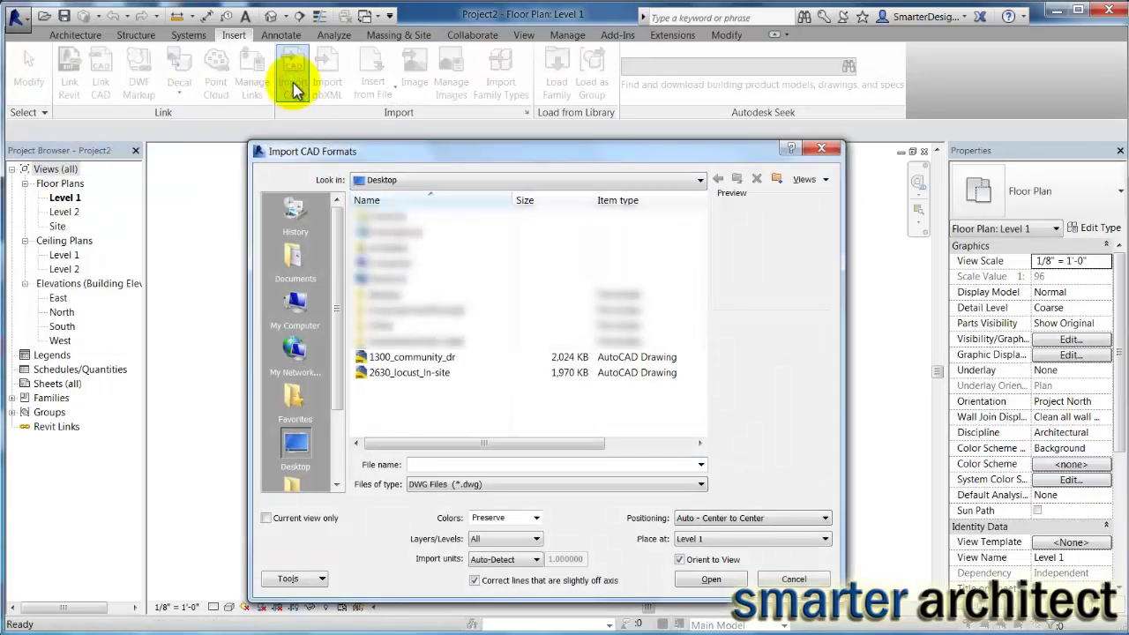
{"action": "left_click", "coordinate": [406, 358]}
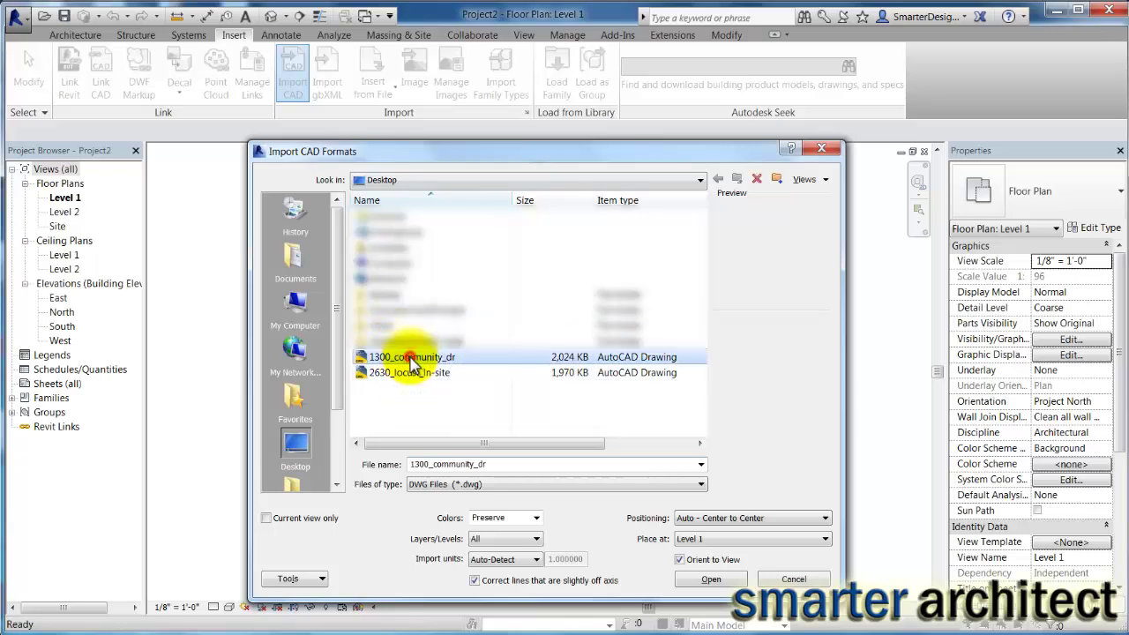
{"action": "left_click", "coordinate": [822, 519]}
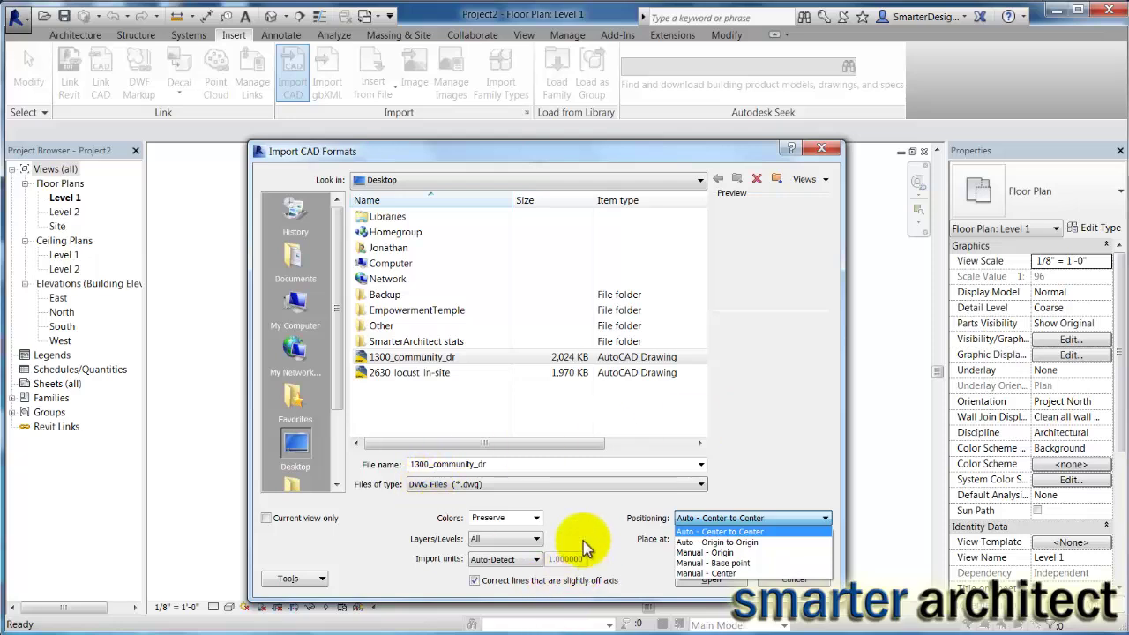
{"action": "left_click", "coordinate": [578, 600]}
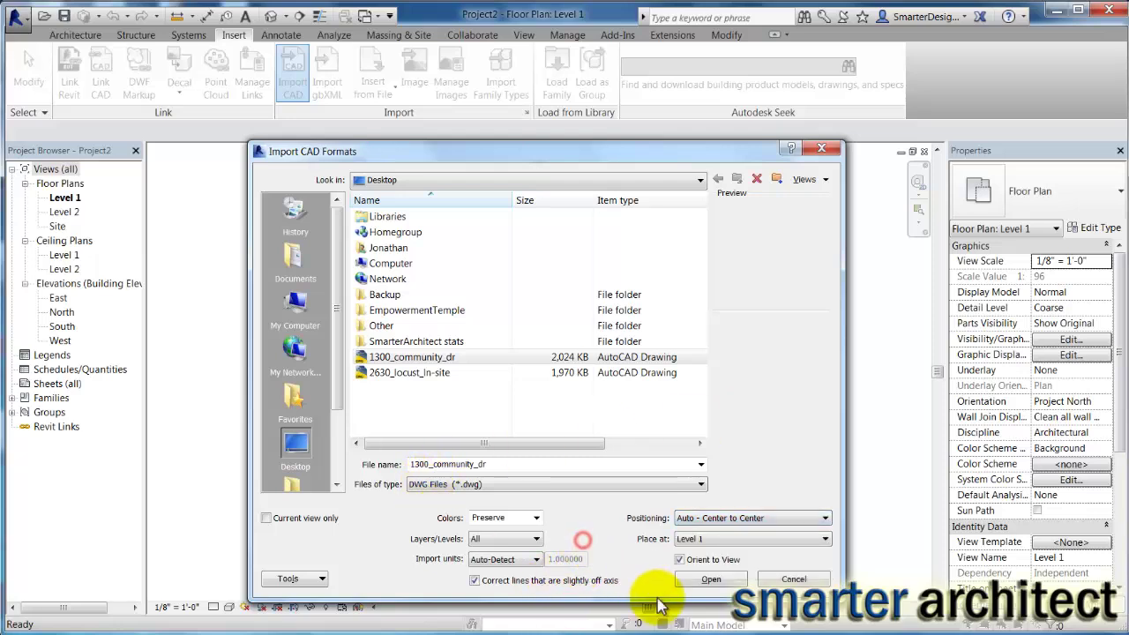
{"action": "left_click", "coordinate": [713, 582]}
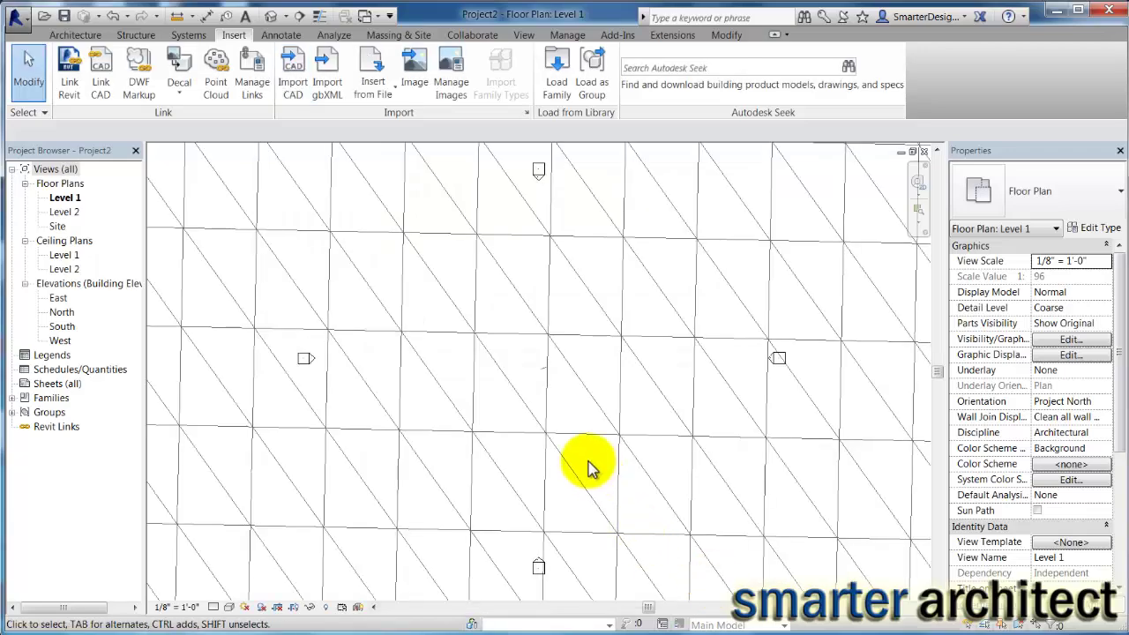
Zoom out to see the whole imported terrain grid and open the 3D View dropdown.
{"action": "scroll", "coordinate": [506, 370], "scroll_direction": "down", "scroll_amount": 3}
{"action": "scroll", "coordinate": [507, 368], "scroll_direction": "down", "scroll_amount": 5}
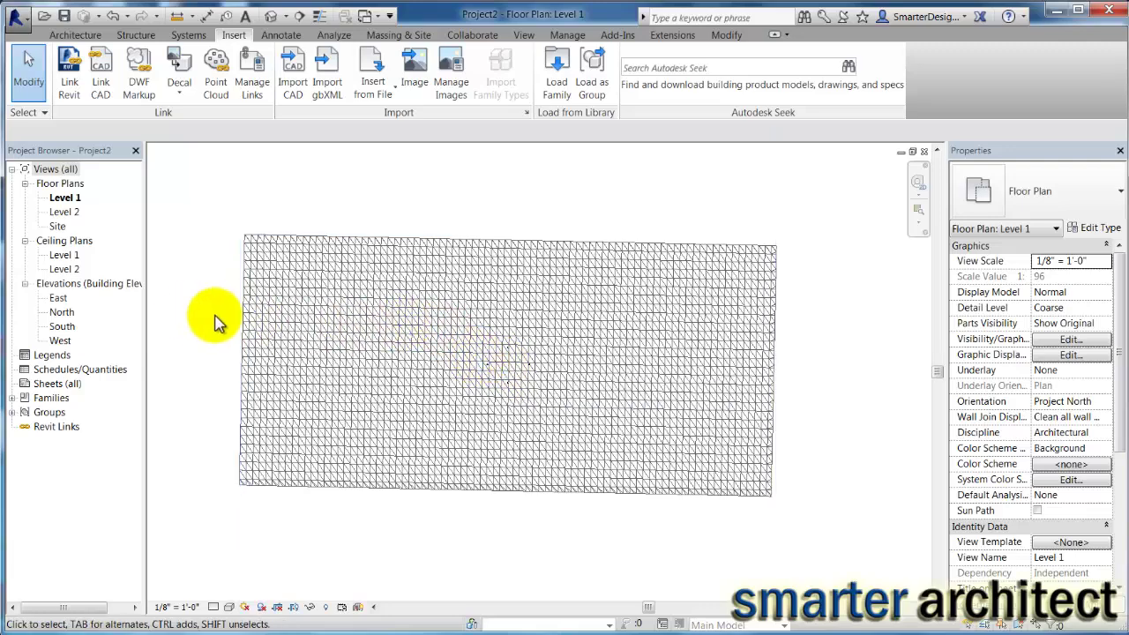
{"action": "scroll", "coordinate": [221, 337], "scroll_direction": "up", "scroll_amount": 2}
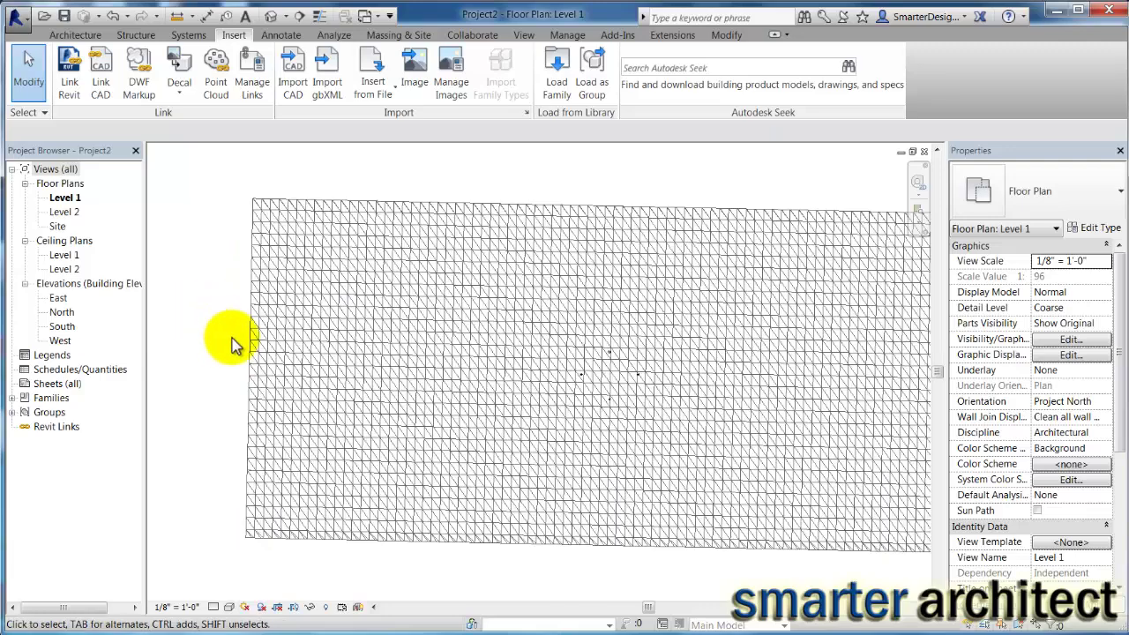
{"action": "scroll", "coordinate": [232, 339], "scroll_direction": "down", "scroll_amount": 2}
{"action": "scroll", "coordinate": [229, 340], "scroll_direction": "up", "scroll_amount": 2}
{"action": "scroll", "coordinate": [230, 344], "scroll_direction": "down", "scroll_amount": 2}
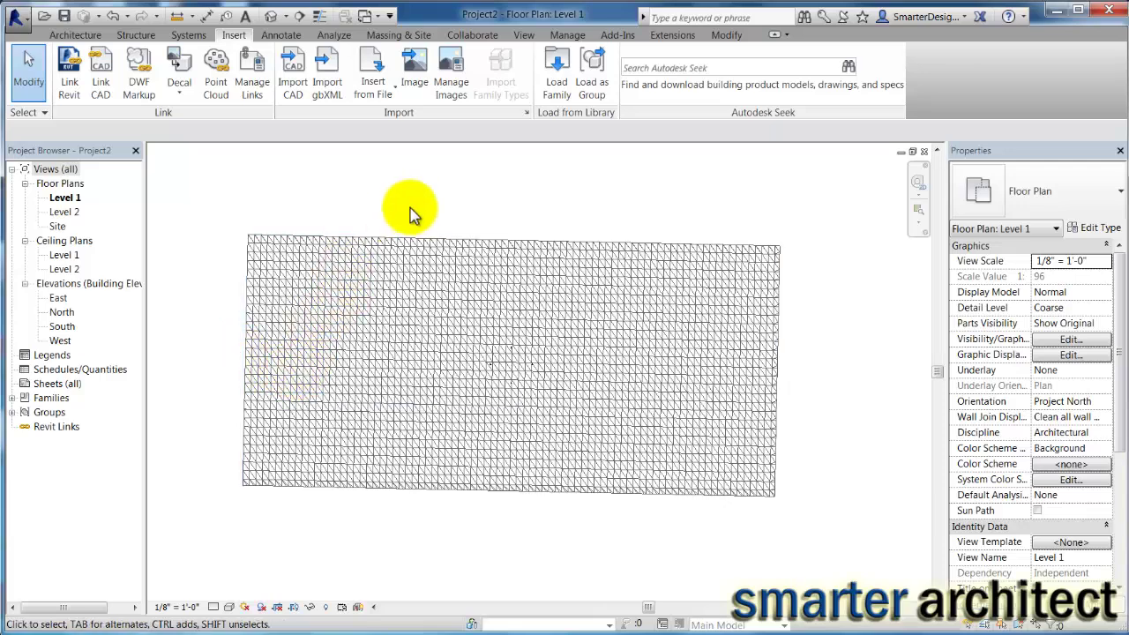
{"action": "left_click", "coordinate": [285, 16]}
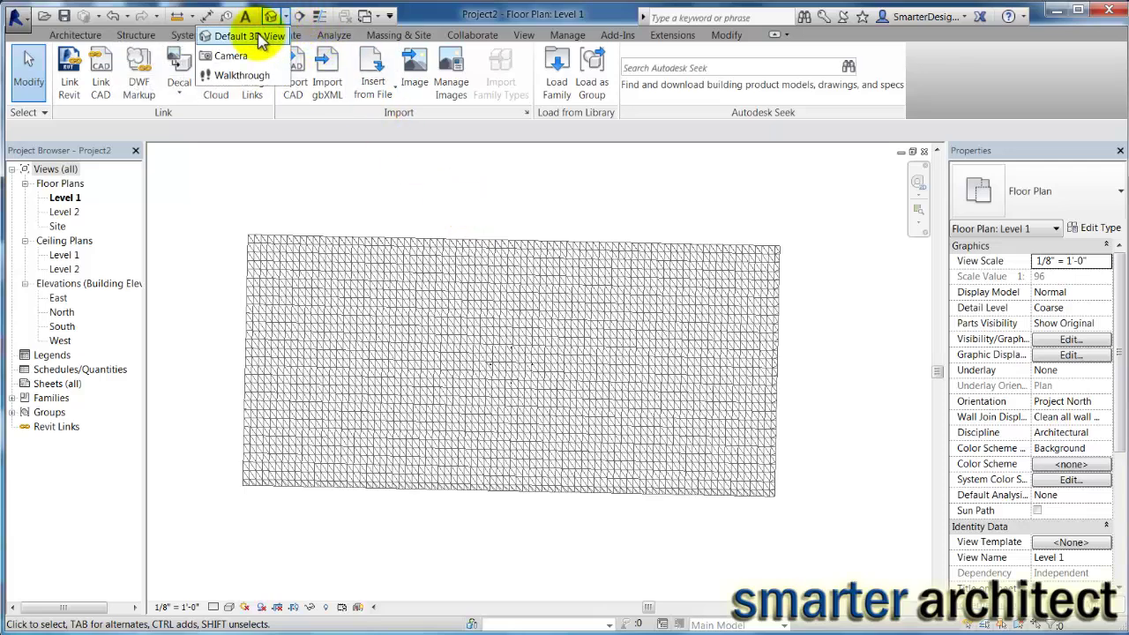
Choose Default 3D View to see the terrain as a sloped triangulated mesh.
{"action": "left_click", "coordinate": [258, 35]}
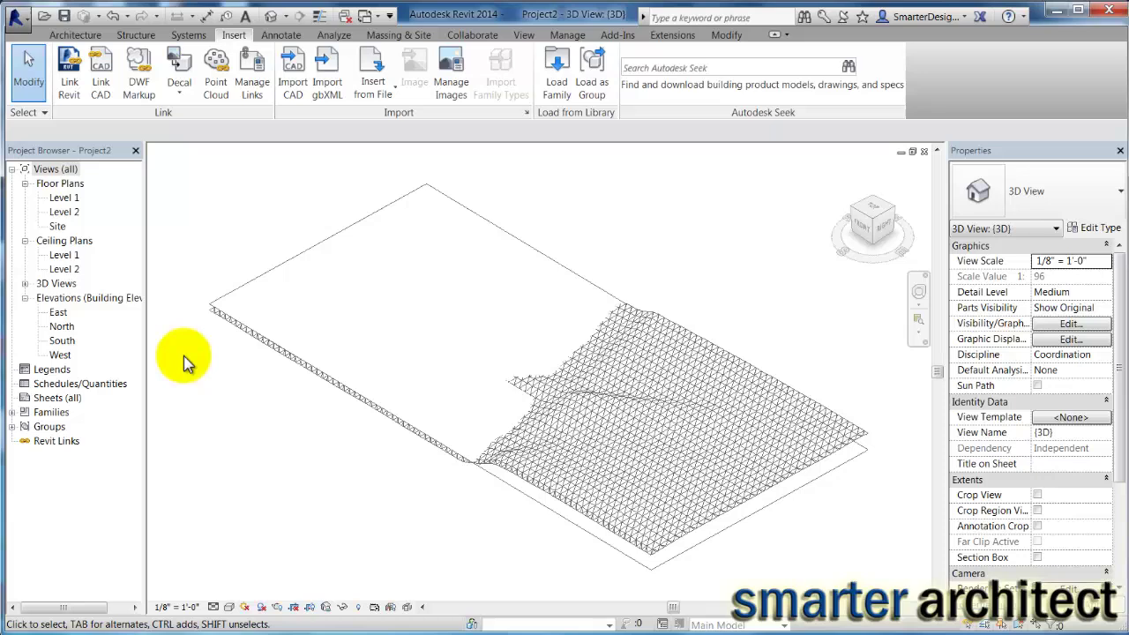
Start a Toposurface using Create from Import > Select Import Instance.
{"action": "left_click", "coordinate": [404, 36]}
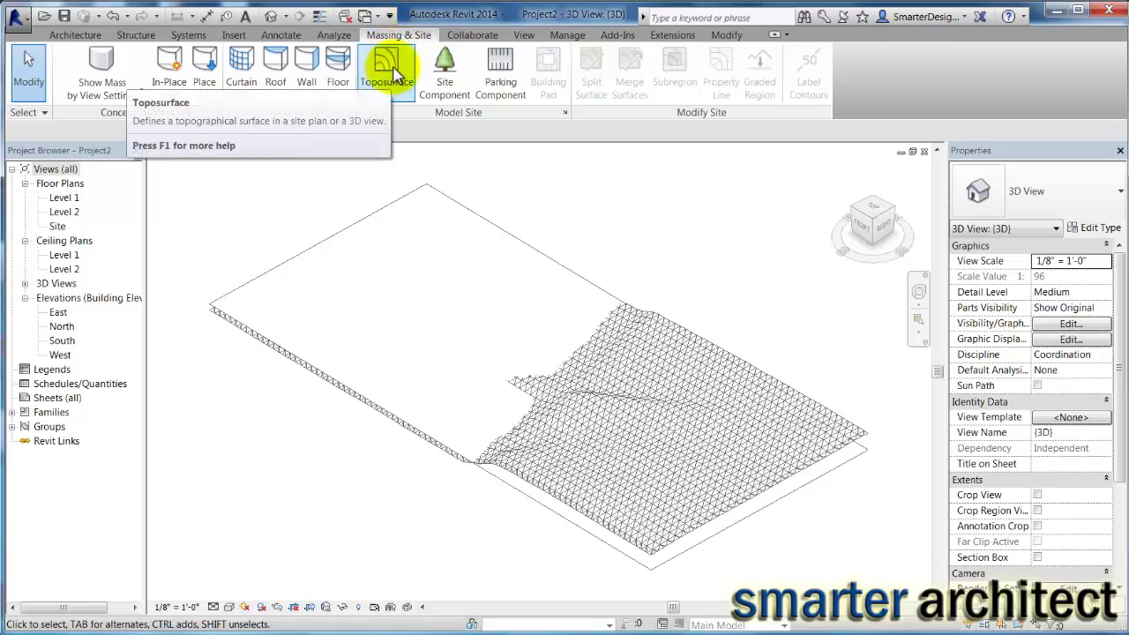
{"action": "left_click", "coordinate": [393, 76]}
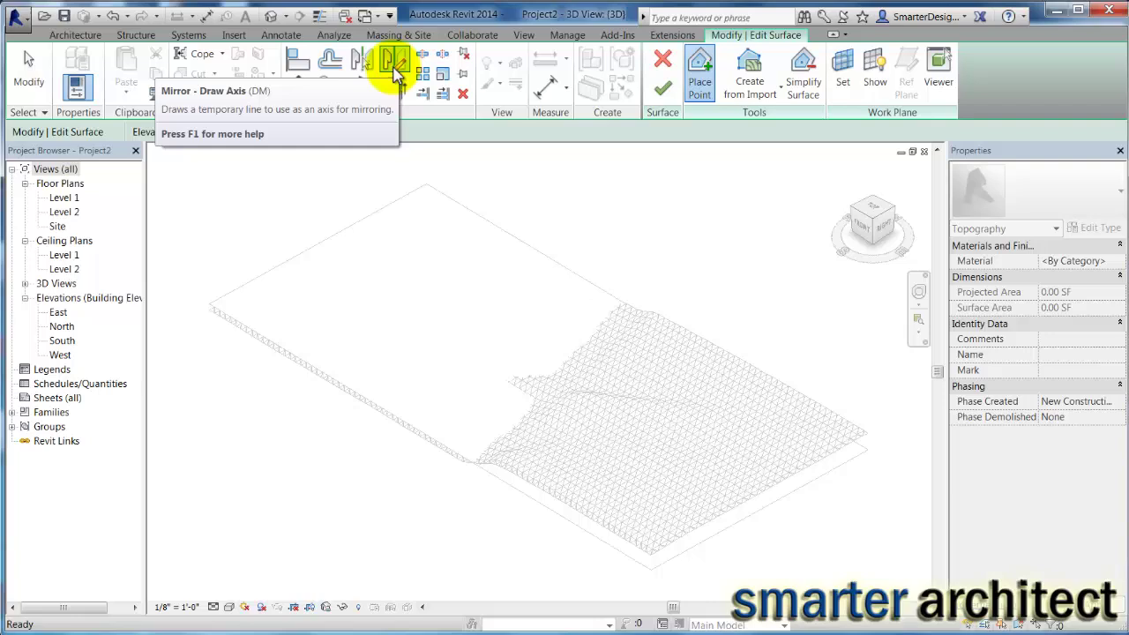
{"action": "left_click", "coordinate": [766, 101]}
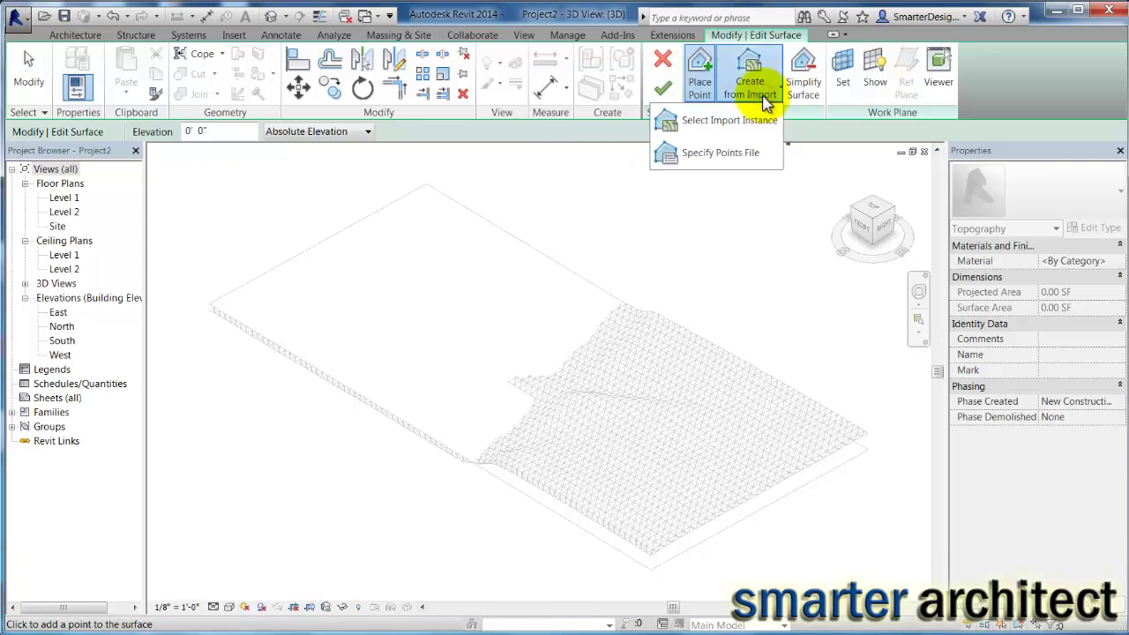
{"action": "left_click", "coordinate": [722, 124]}
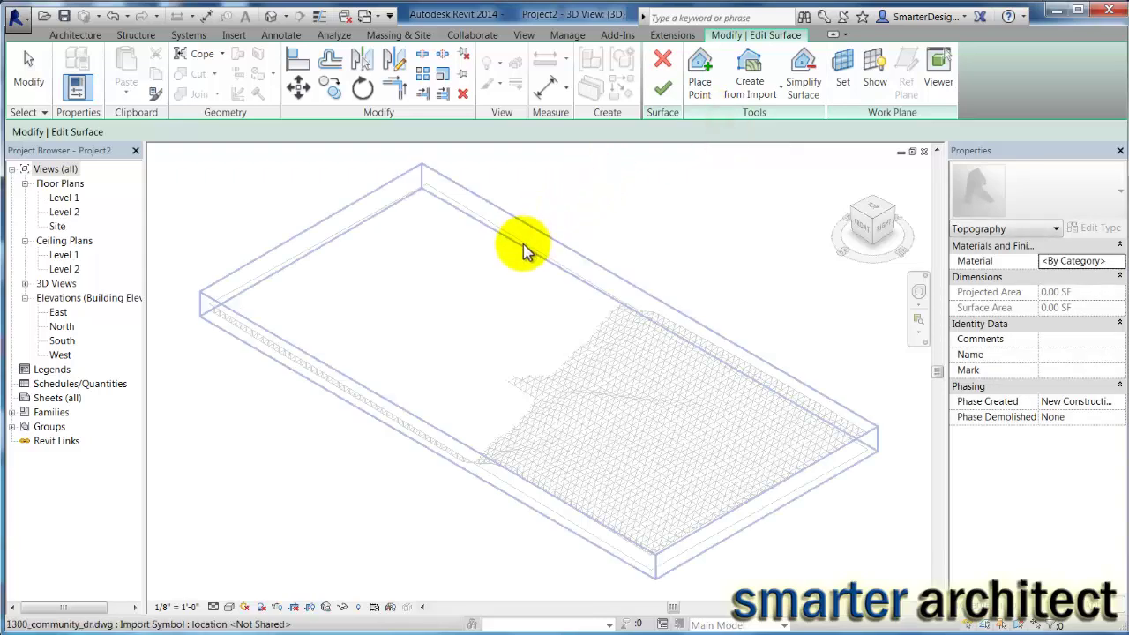
Pick the imported DWG and add points from Google_Earth_Terrain only, unchecking 0 and Google_Earth_Snapshot.
{"action": "left_click", "coordinate": [524, 245]}
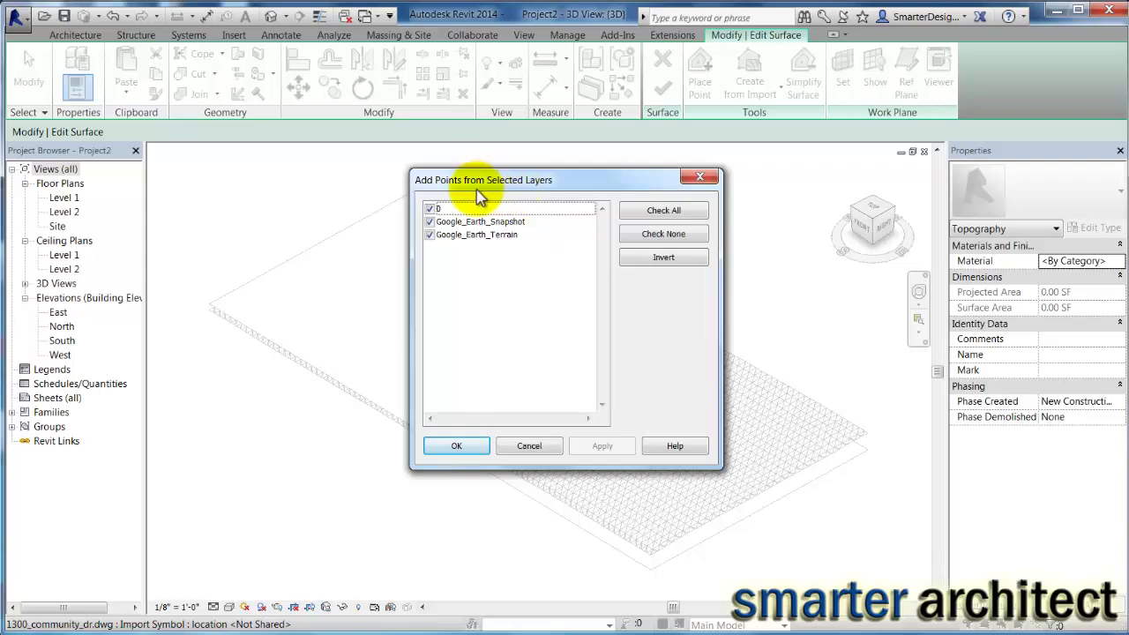
{"action": "left_click", "coordinate": [430, 209]}
{"action": "left_click", "coordinate": [430, 221]}
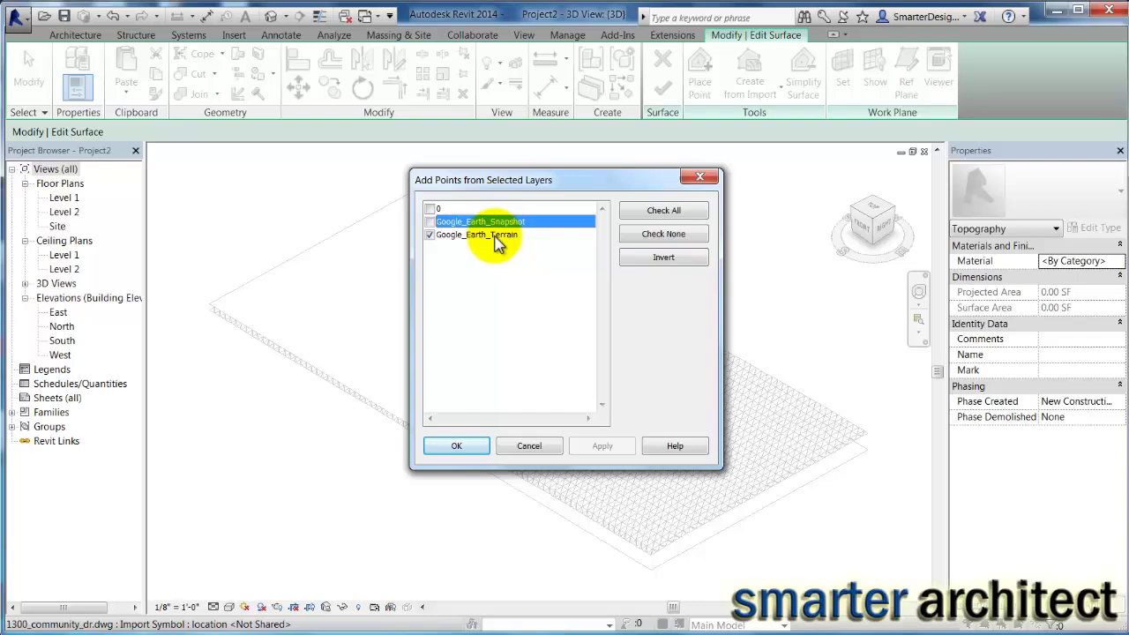
{"action": "left_click", "coordinate": [453, 448]}
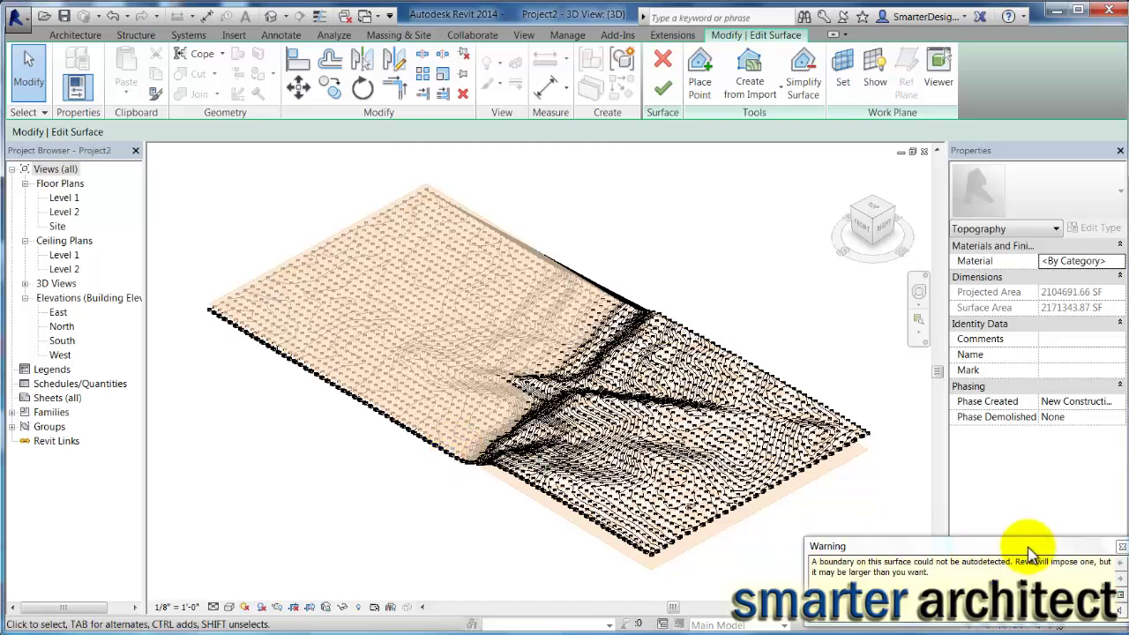
{"action": "left_click", "coordinate": [1121, 548]}
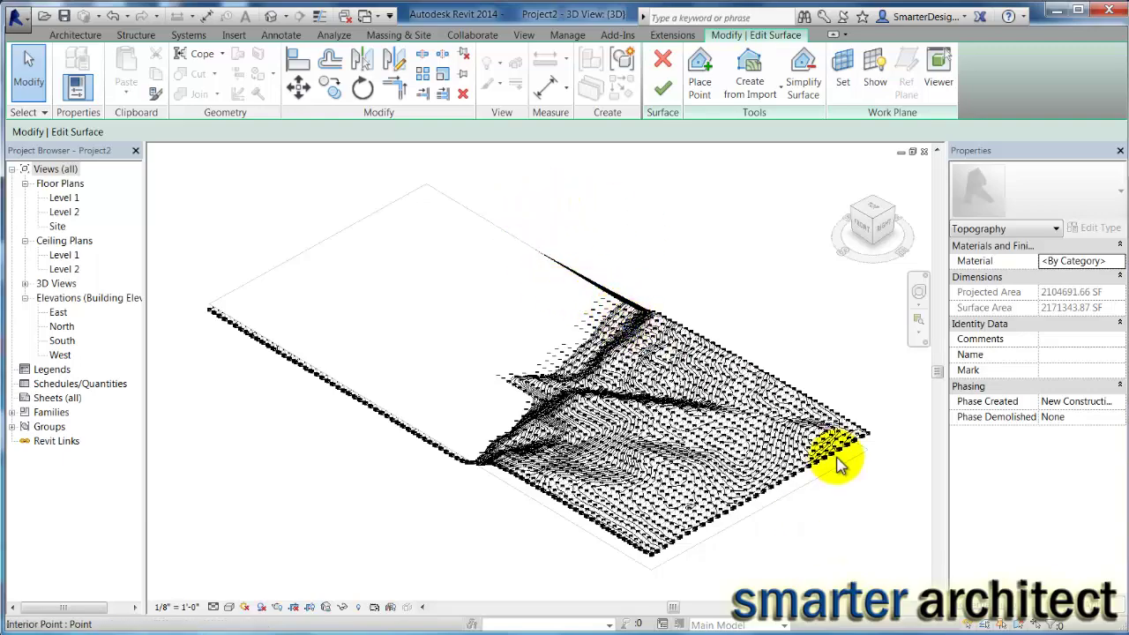
{"action": "scroll", "coordinate": [838, 463], "scroll_direction": "up", "scroll_amount": 3}
{"action": "scroll", "coordinate": [839, 423], "scroll_direction": "down", "scroll_amount": 3}
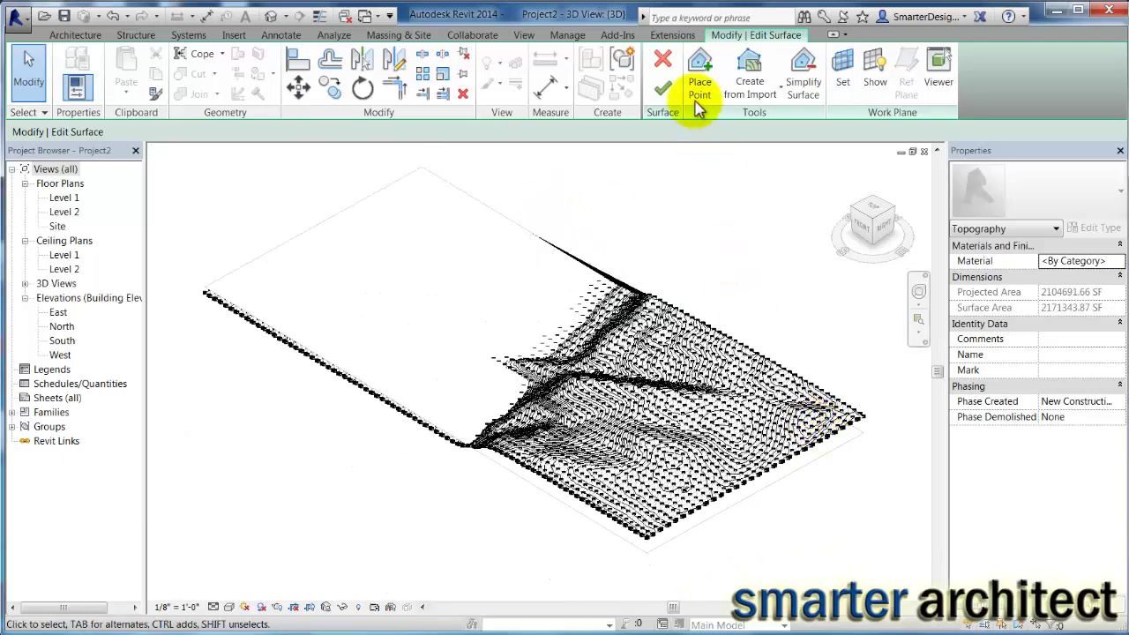
{"action": "left_click", "coordinate": [663, 88]}
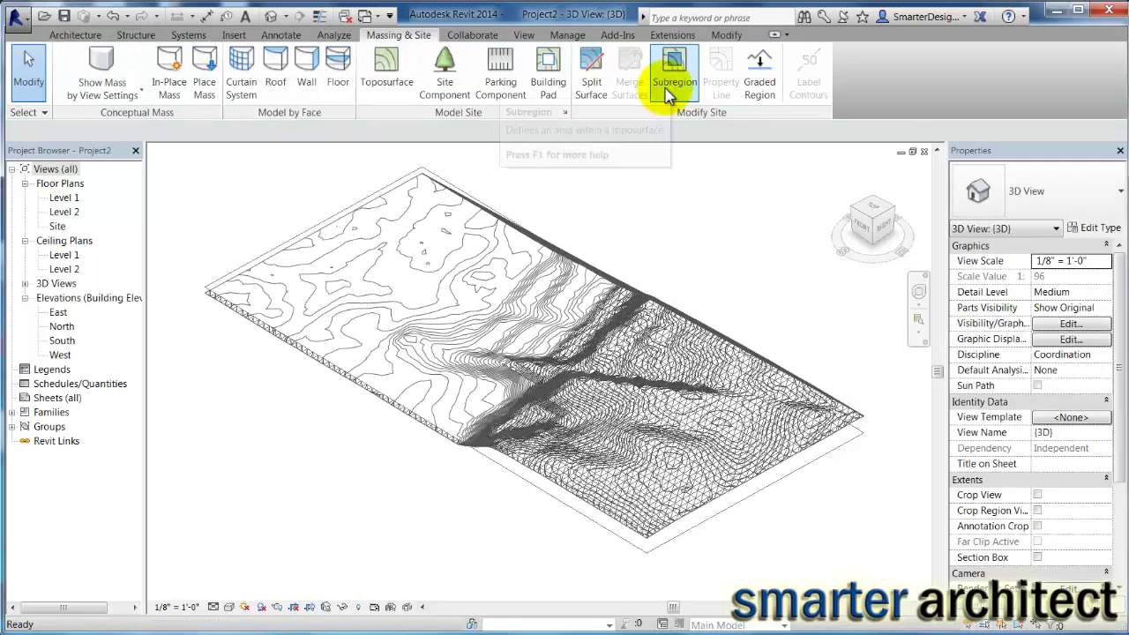
{"action": "left_click", "coordinate": [587, 380]}
{"action": "scroll", "coordinate": [588, 380], "scroll_direction": "up", "scroll_amount": 2}
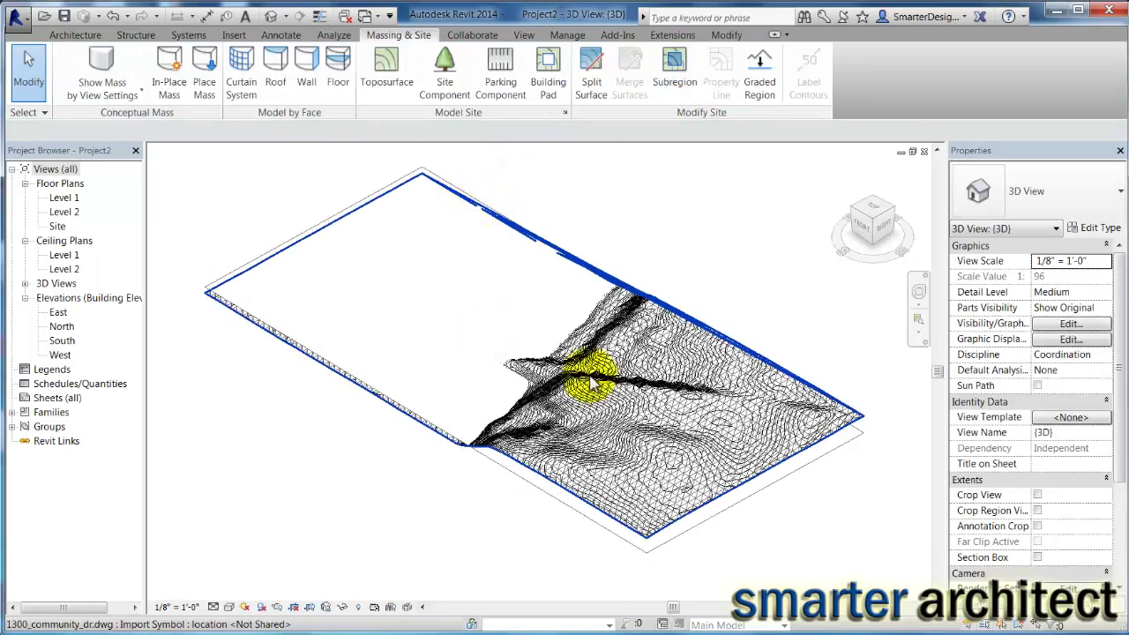
{"action": "scroll", "coordinate": [600, 397], "scroll_direction": "up", "scroll_amount": 2}
{"action": "scroll", "coordinate": [429, 396], "scroll_direction": "up", "scroll_amount": 3}
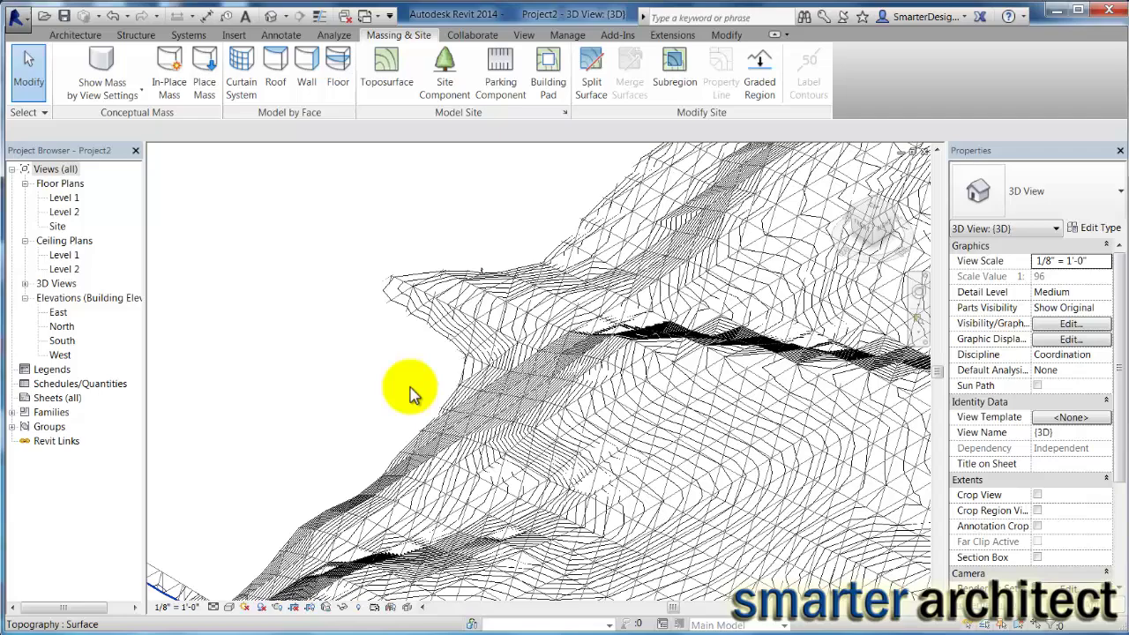
{"action": "scroll", "coordinate": [411, 390], "scroll_direction": "down", "scroll_amount": 6}
{"action": "scroll", "coordinate": [530, 434], "scroll_direction": "up", "scroll_amount": 3}
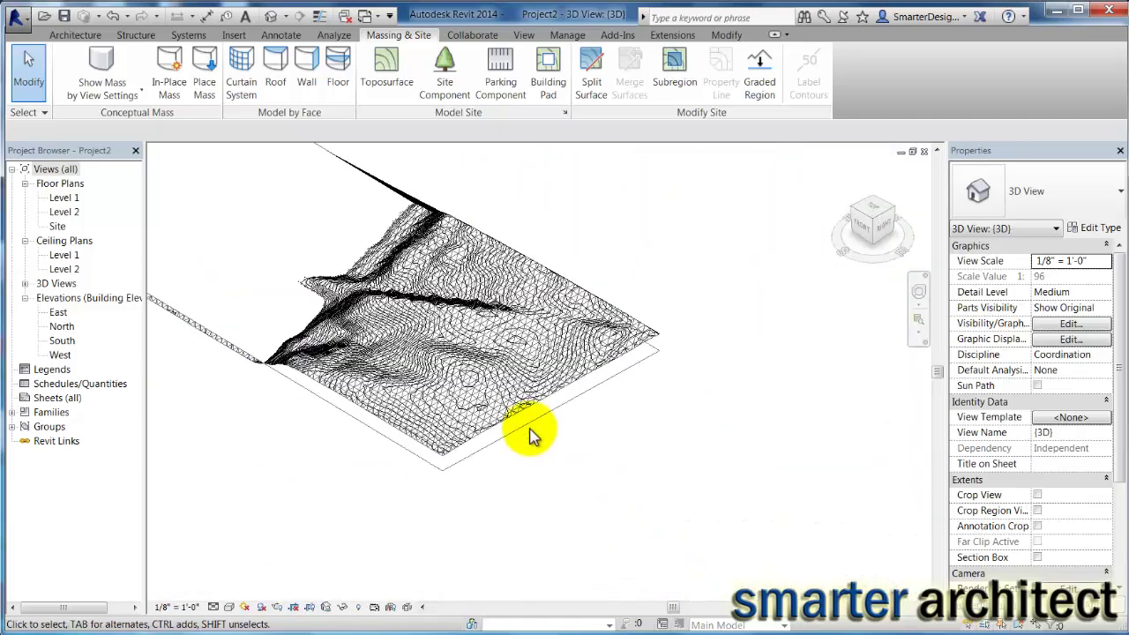
{"action": "scroll", "coordinate": [532, 432], "scroll_direction": "up", "scroll_amount": 1}
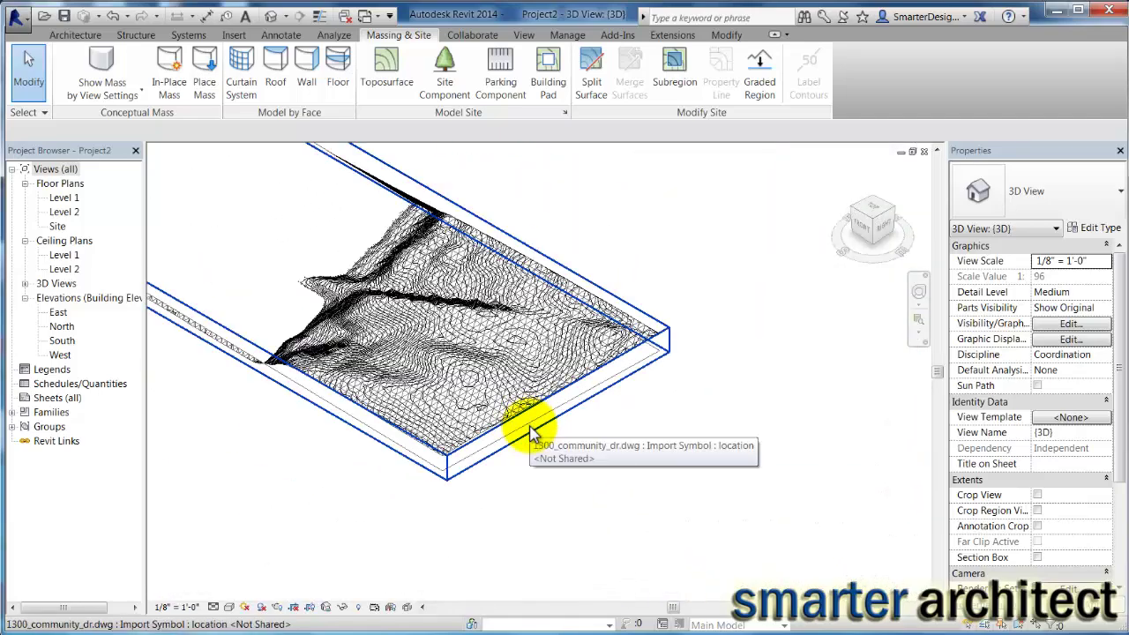
{"action": "left_click", "coordinate": [532, 432]}
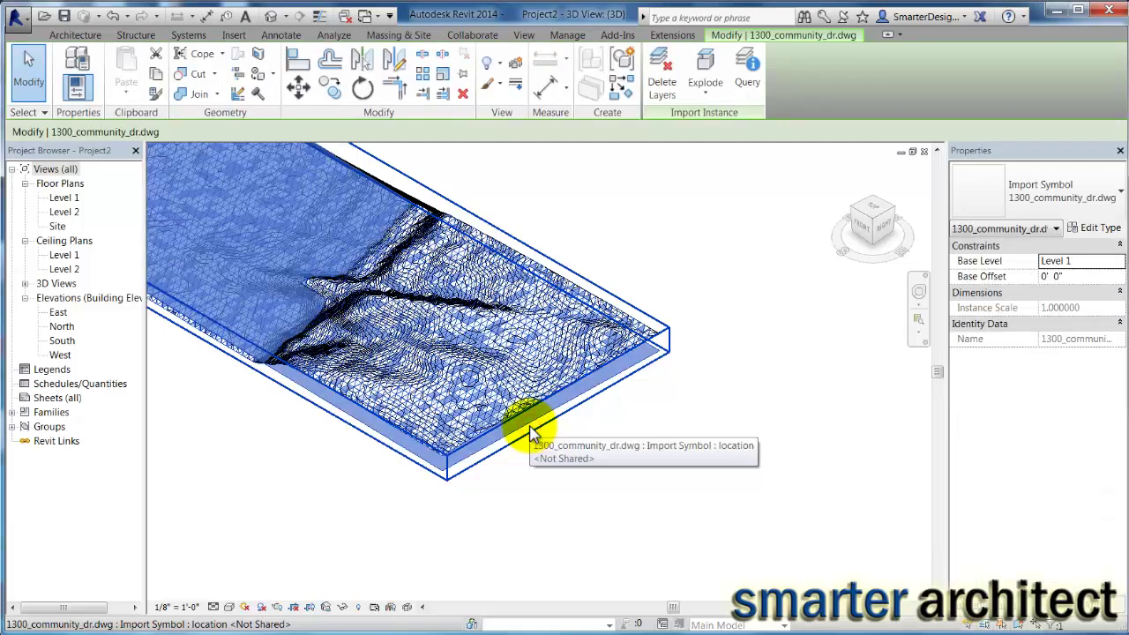
{"action": "left_click", "coordinate": [649, 258]}
{"action": "scroll", "coordinate": [698, 433], "scroll_direction": "up", "scroll_amount": 3}
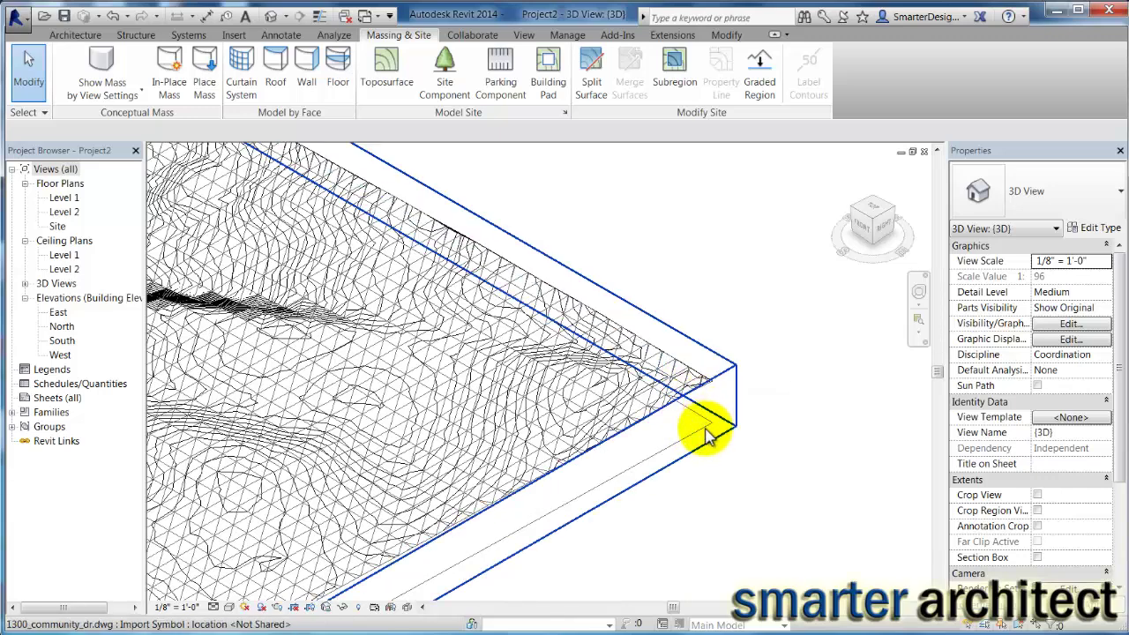
{"action": "left_click", "coordinate": [706, 432]}
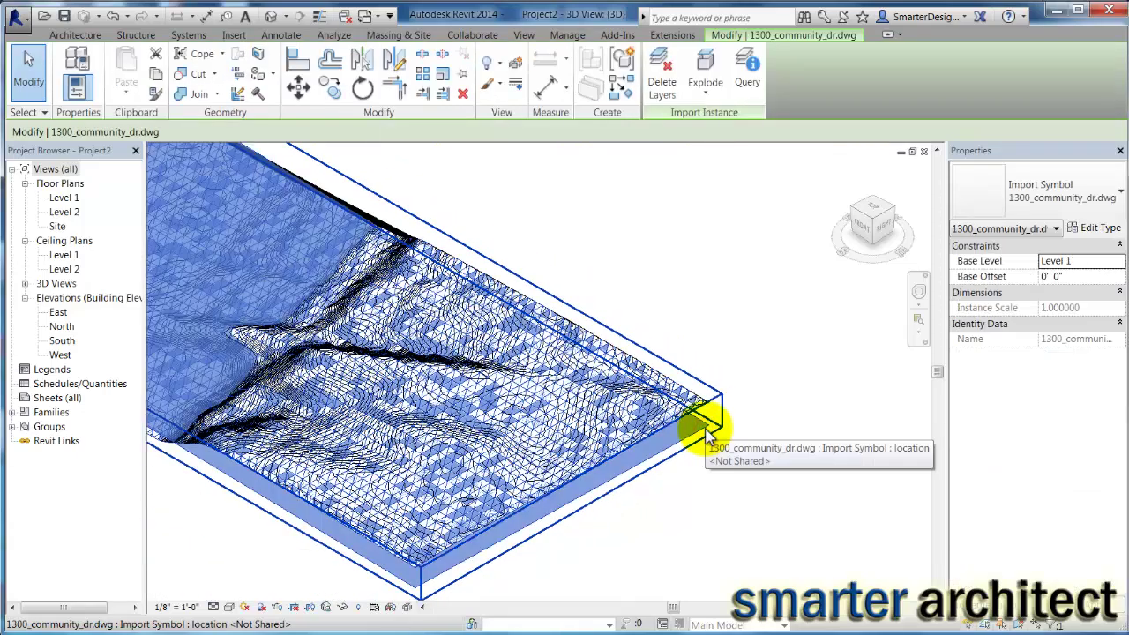
{"action": "key", "text": "Escape"}
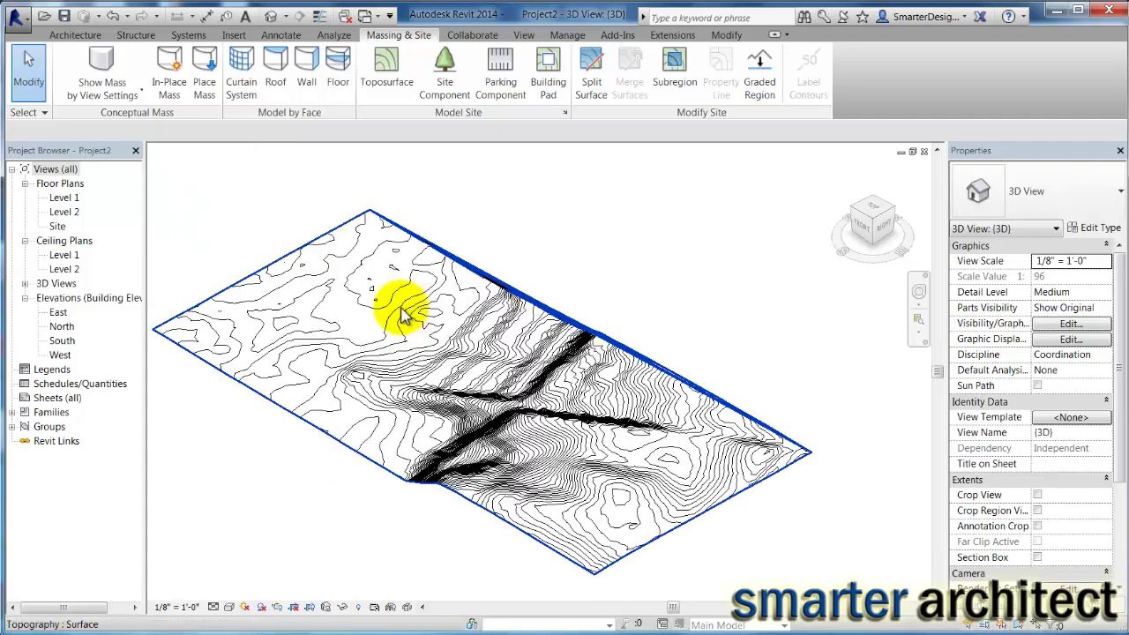
{"action": "scroll", "coordinate": [397, 322], "scroll_direction": "up", "scroll_amount": 3}
{"action": "scroll", "coordinate": [395, 331], "scroll_direction": "down", "scroll_amount": 3}
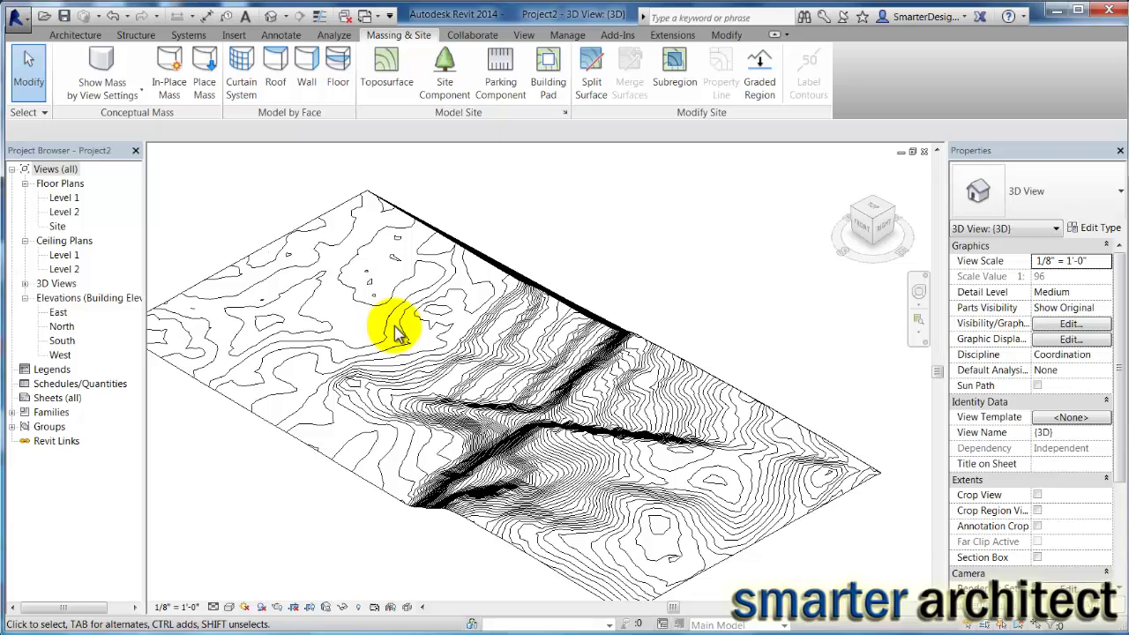
Open the Site floor plan from the Project Browser to see the contour lines in plan.
{"action": "left_click", "coordinate": [58, 226]}
{"action": "double_click", "coordinate": [57, 227]}
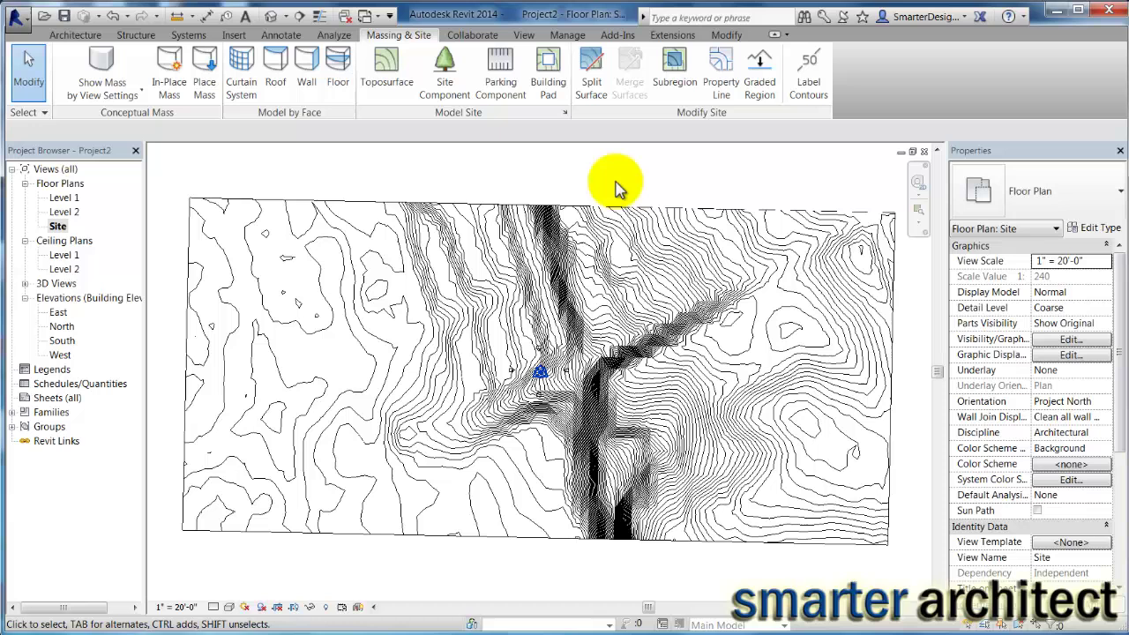
Draw a section line straight across the site from its left edge to its right edge.
{"action": "left_click", "coordinate": [301, 16]}
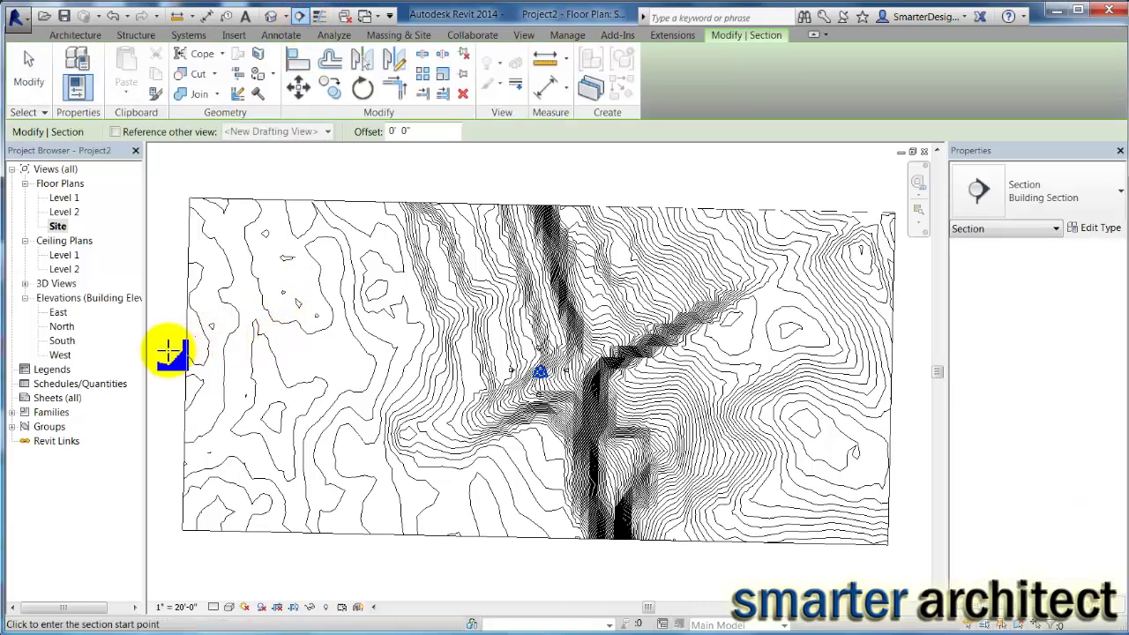
{"action": "left_click", "coordinate": [166, 351]}
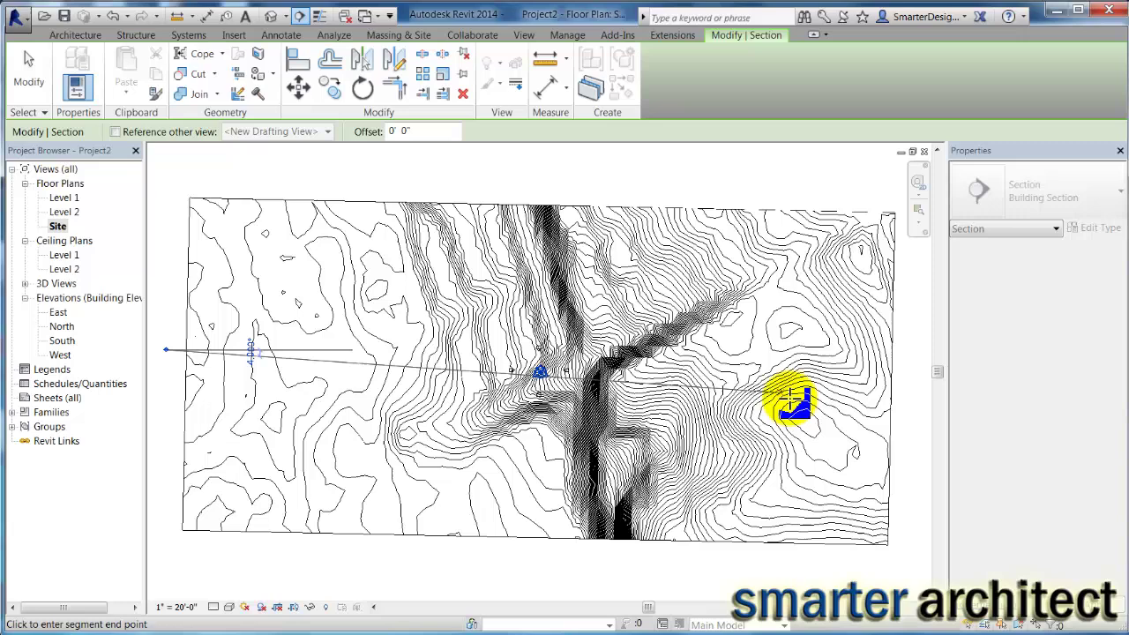
{"action": "left_click", "coordinate": [916, 350]}
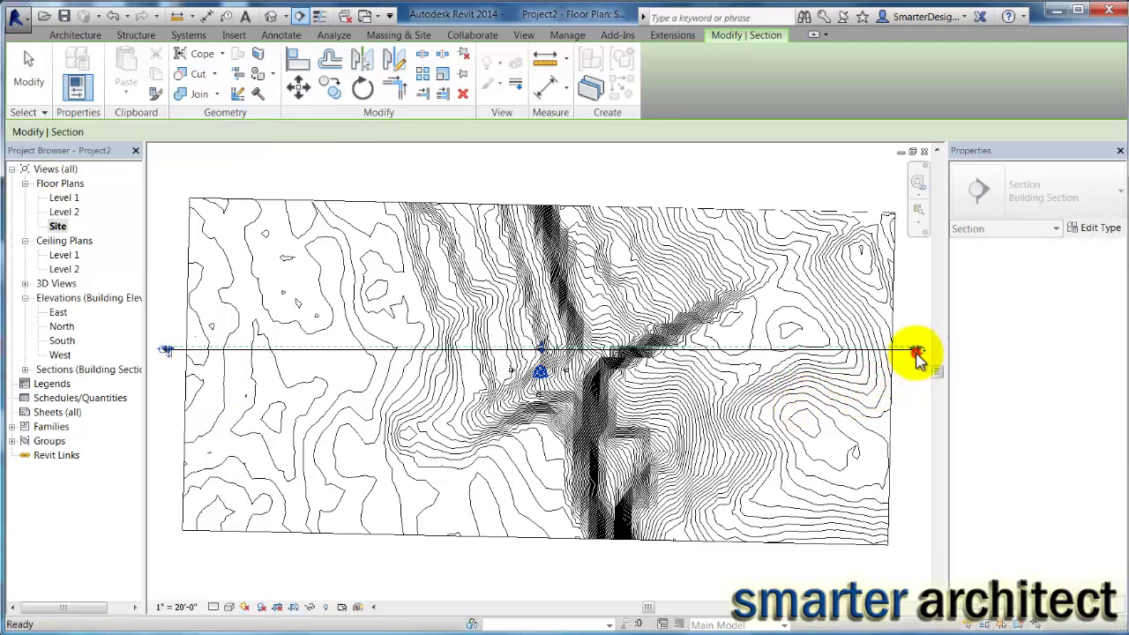
{"action": "left_click", "coordinate": [176, 318]}
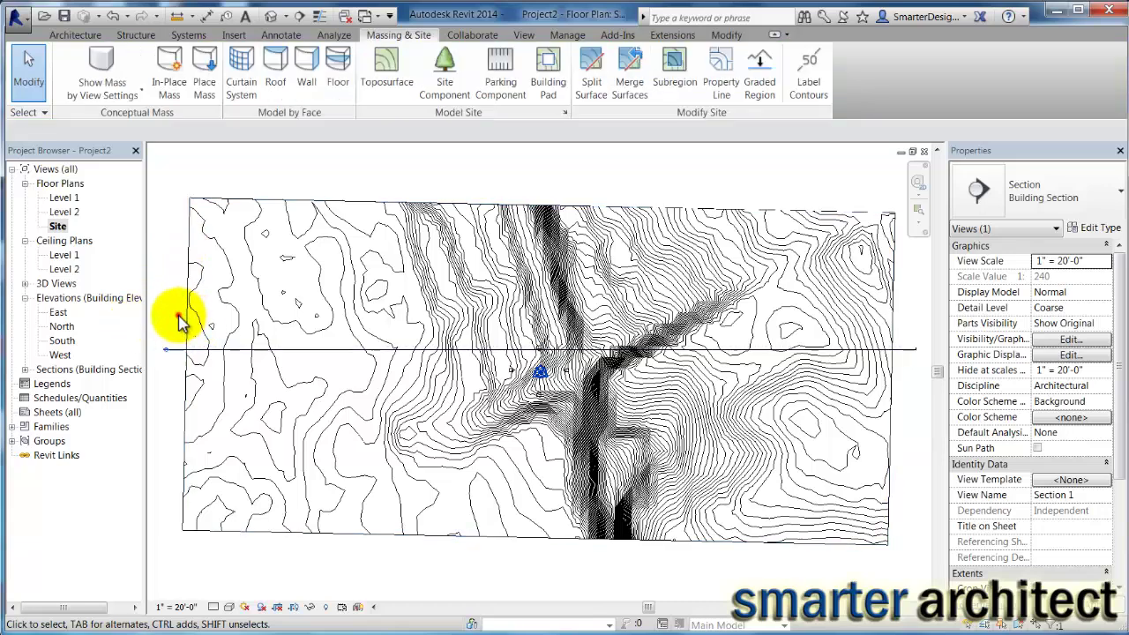
Open Section 1 and zoom around to inspect the sloping terrain profile.
{"action": "double_click", "coordinate": [164, 352]}
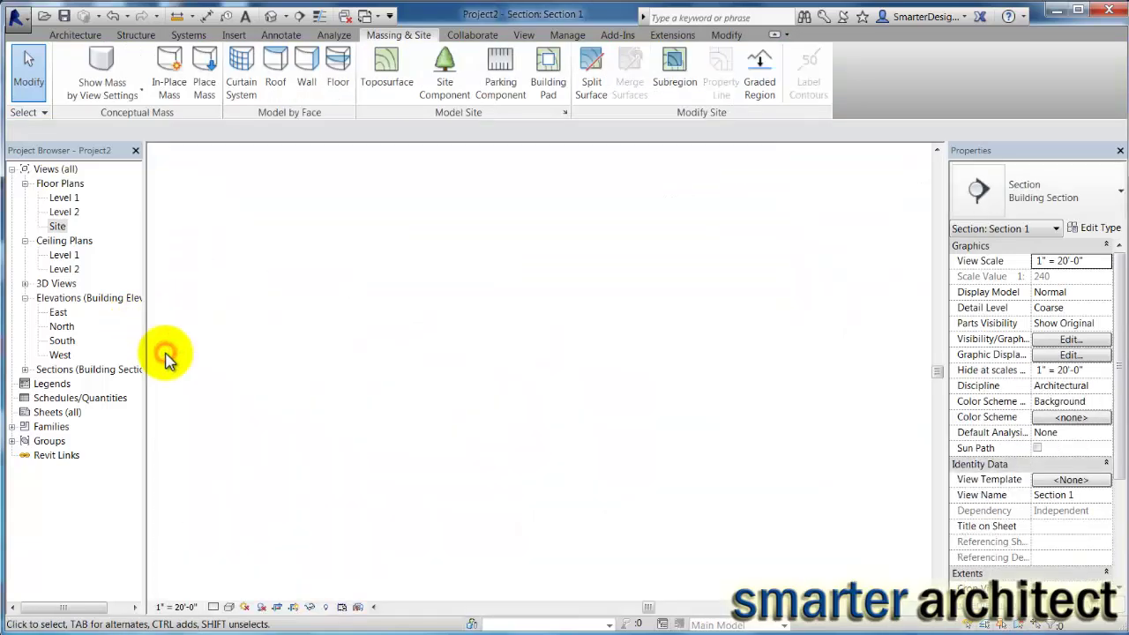
{"action": "scroll", "coordinate": [535, 379], "scroll_direction": "up", "scroll_amount": 3}
{"action": "scroll", "coordinate": [559, 397], "scroll_direction": "down", "scroll_amount": 2}
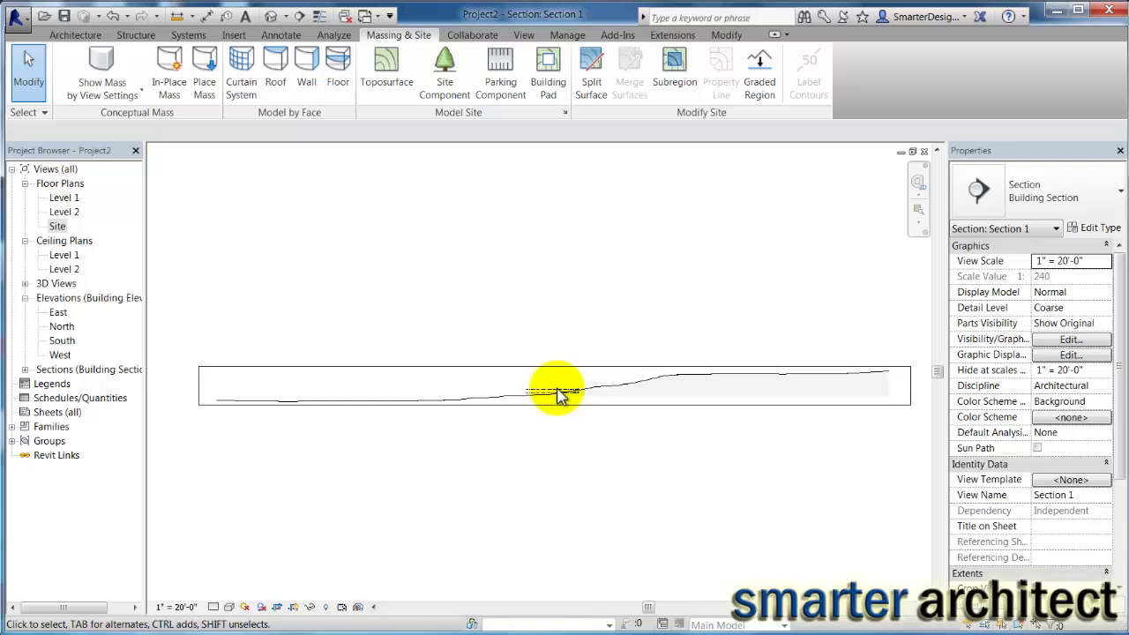
{"action": "scroll", "coordinate": [572, 397], "scroll_direction": "up", "scroll_amount": 3}
{"action": "scroll", "coordinate": [582, 397], "scroll_direction": "down", "scroll_amount": 1}
{"action": "scroll", "coordinate": [586, 398], "scroll_direction": "up", "scroll_amount": 1}
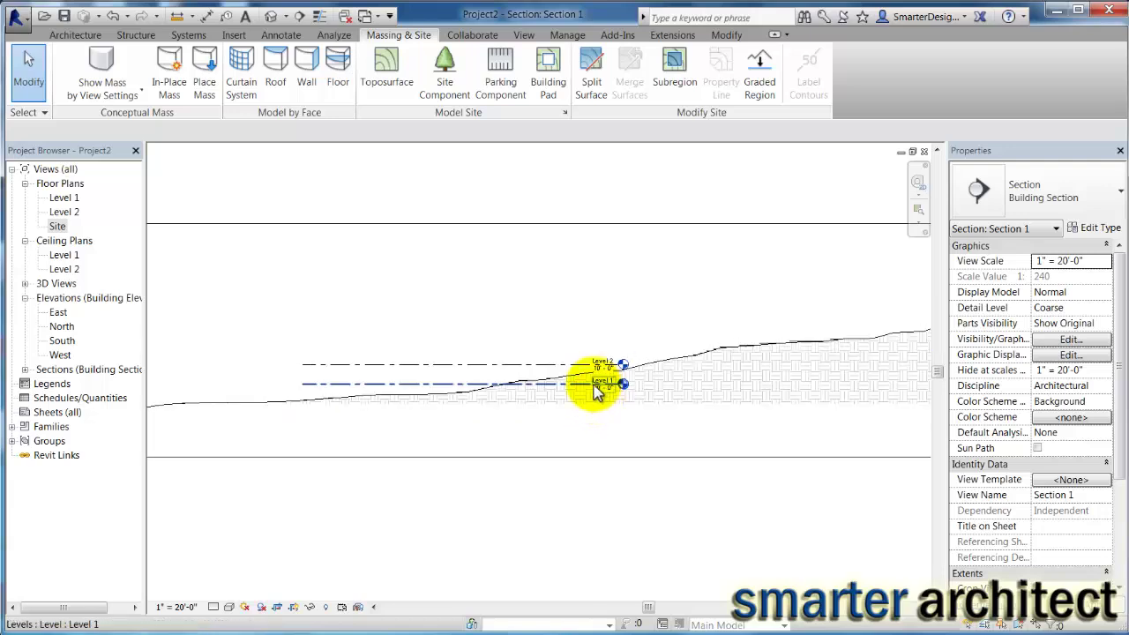
{"action": "scroll", "coordinate": [592, 399], "scroll_direction": "down", "scroll_amount": 3}
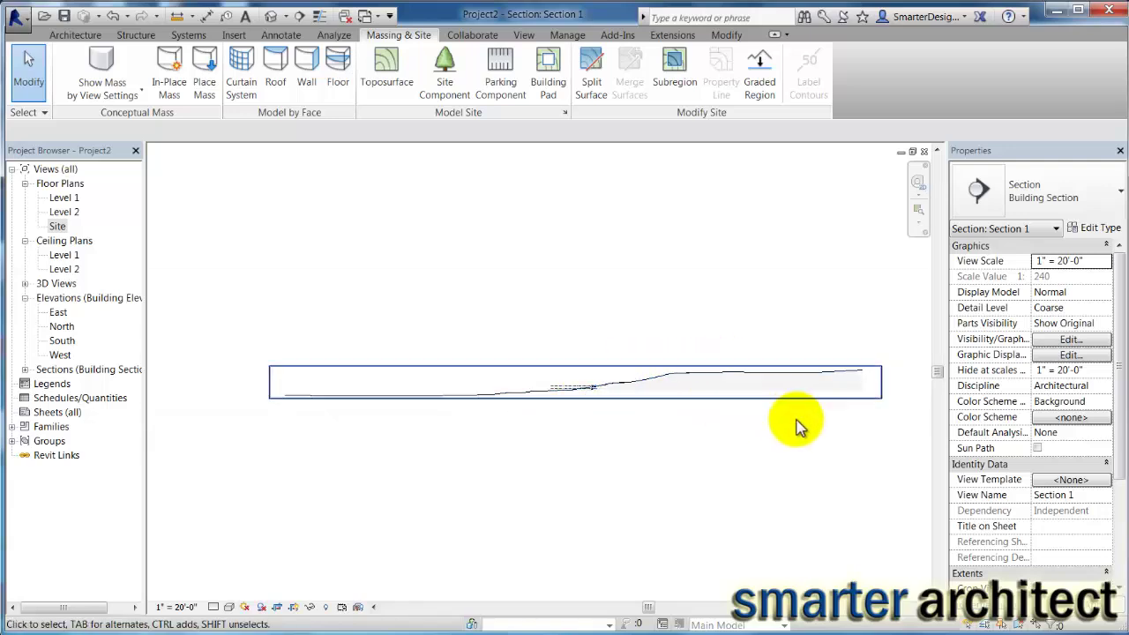
{"action": "scroll", "coordinate": [759, 412], "scroll_direction": "up", "scroll_amount": 3}
{"action": "scroll", "coordinate": [676, 328], "scroll_direction": "down", "scroll_amount": 2}
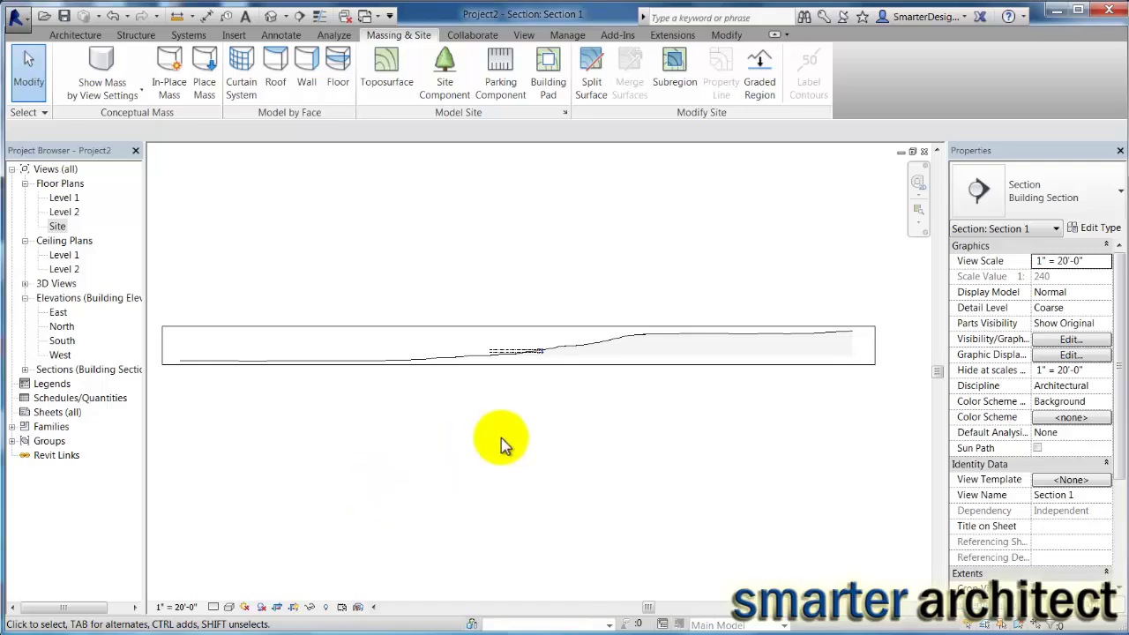
{"action": "scroll", "coordinate": [620, 349], "scroll_direction": "up", "scroll_amount": 2}
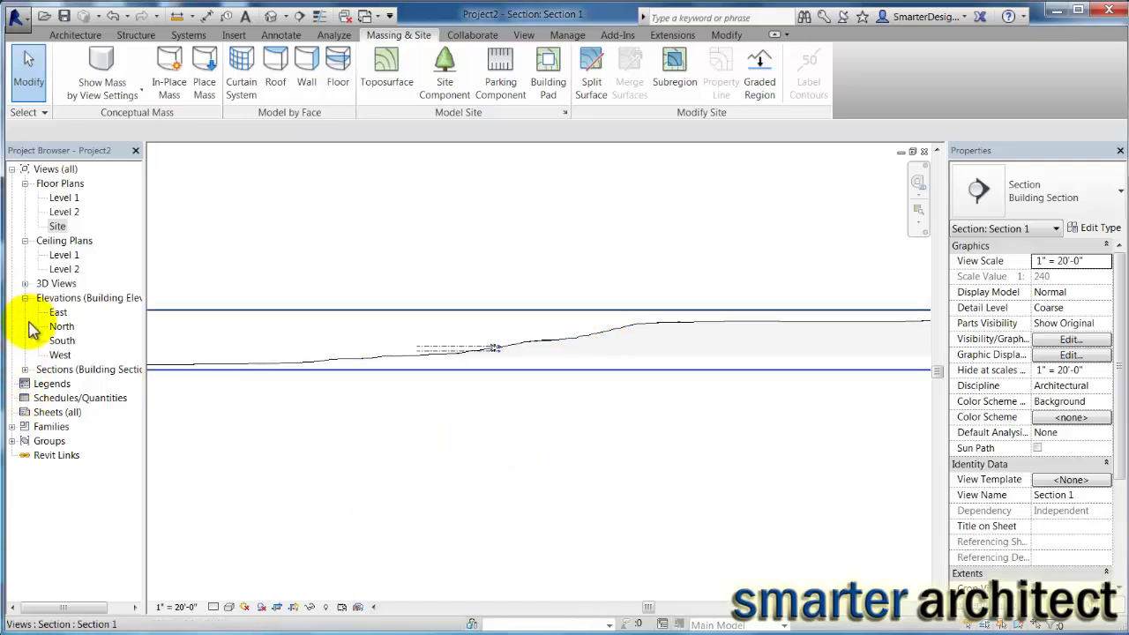
Open the default {3D} view, select the toposurface, check the Site plan, then return to {3D}.
{"action": "left_click", "coordinate": [25, 283]}
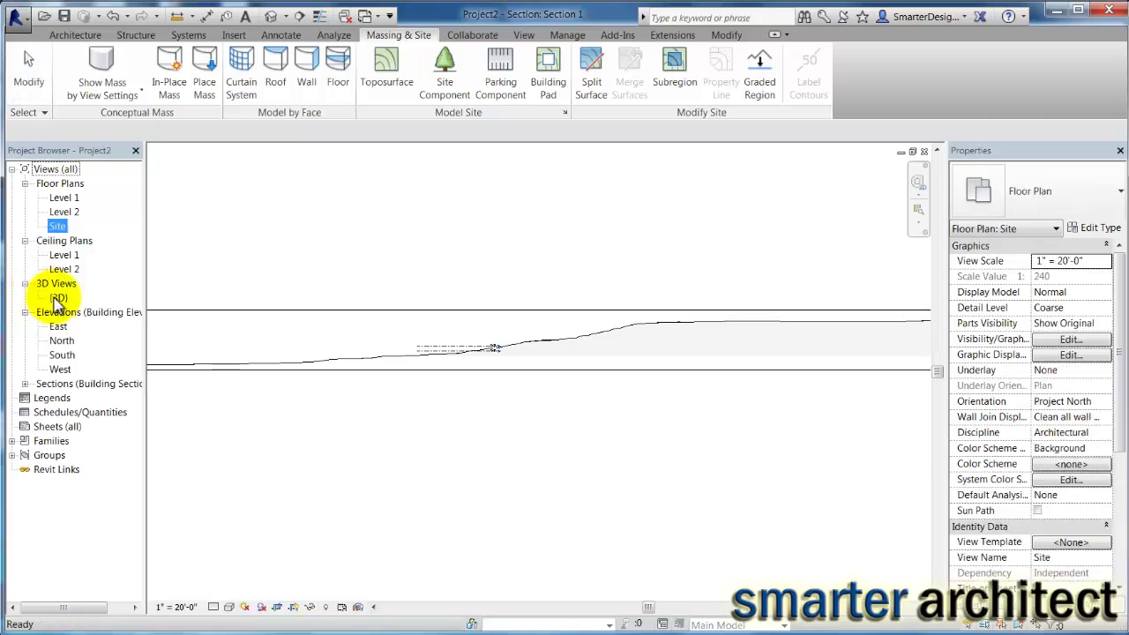
{"action": "double_click", "coordinate": [58, 298]}
{"action": "scroll", "coordinate": [503, 556], "scroll_direction": "down", "scroll_amount": 2}
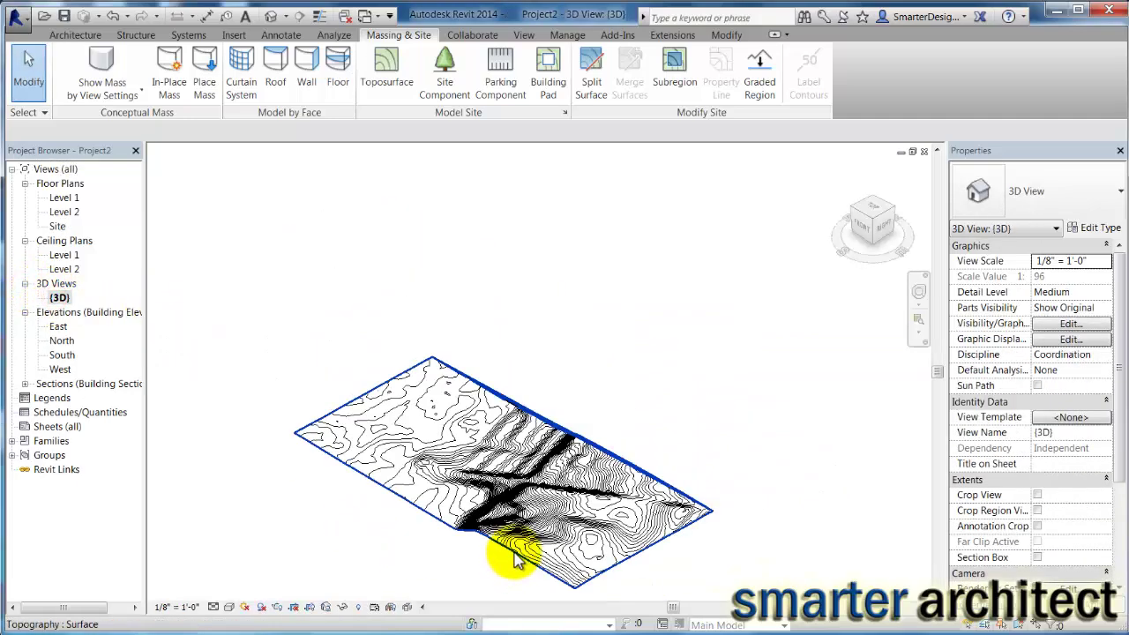
{"action": "left_click", "coordinate": [507, 552]}
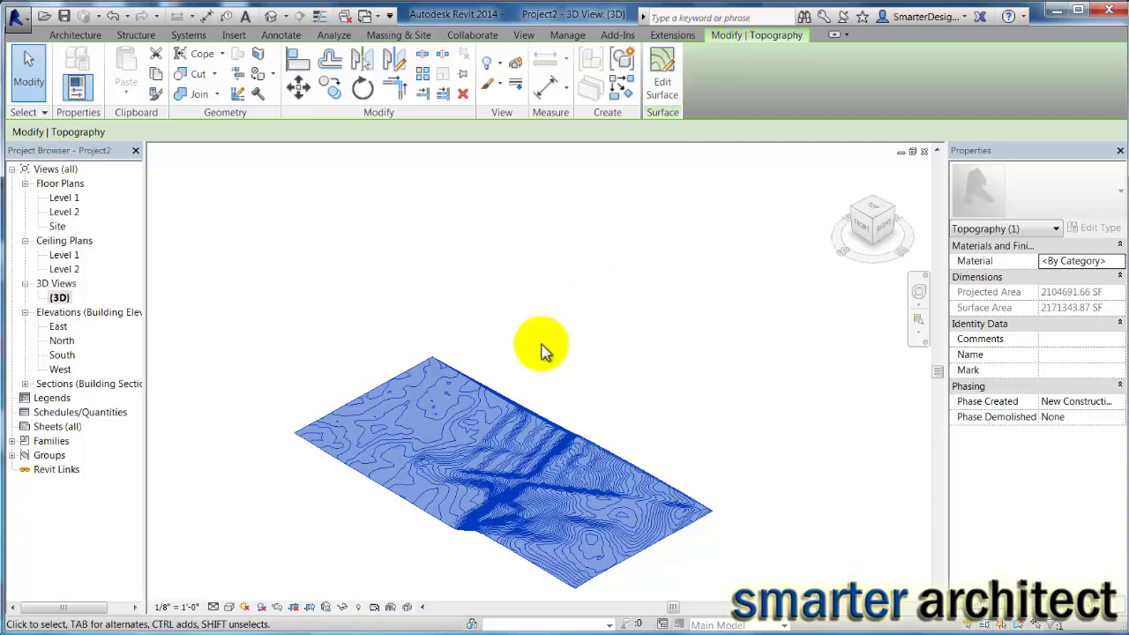
{"action": "double_click", "coordinate": [56, 227]}
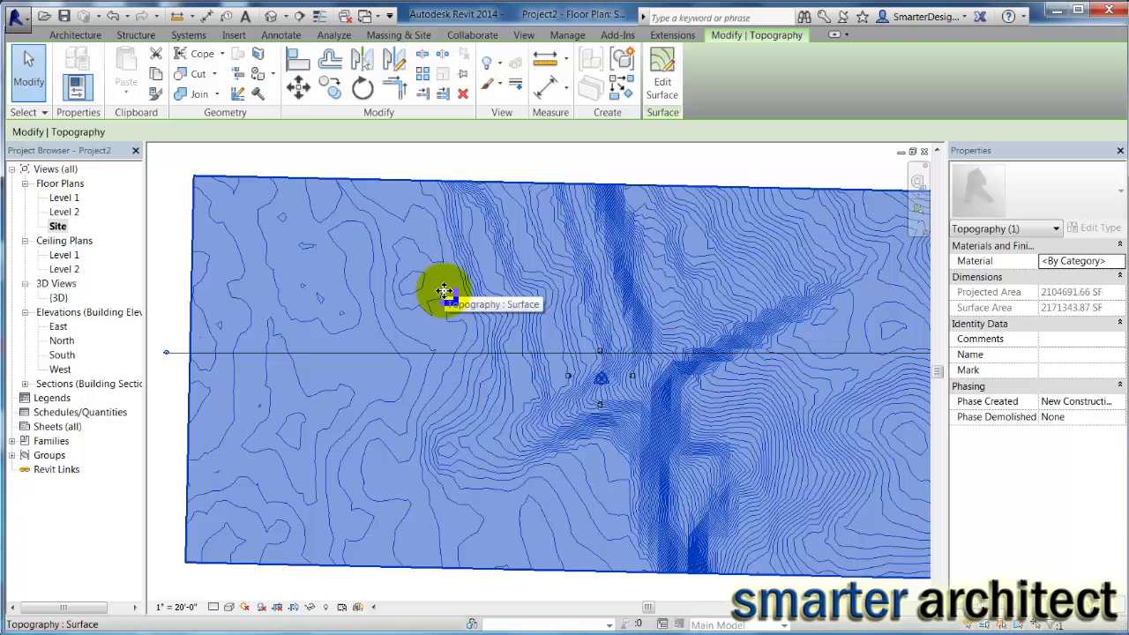
{"action": "double_click", "coordinate": [58, 297]}
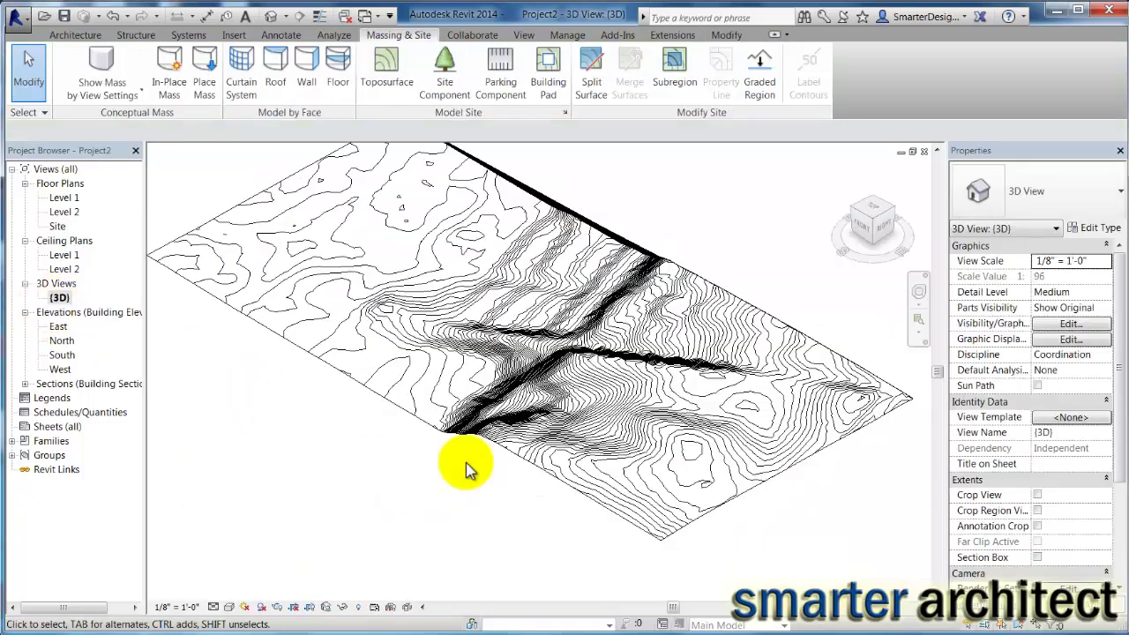